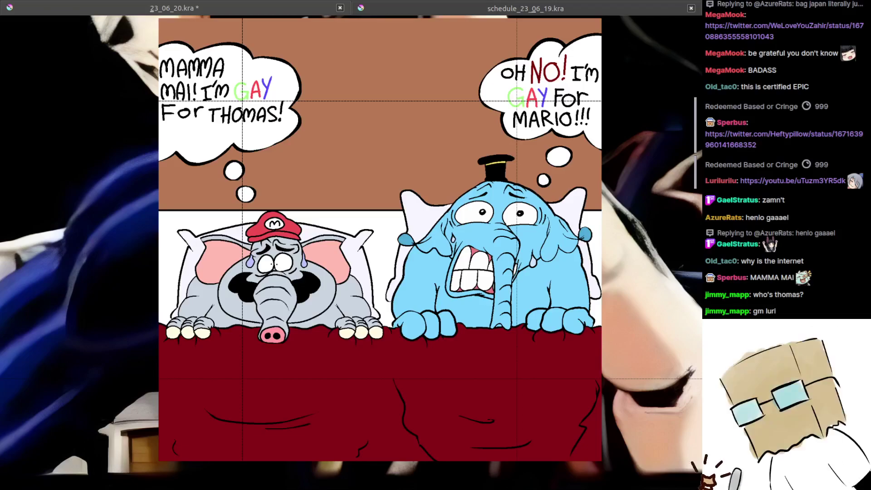
# Step: Add a rounded lobe to each lower side of the outer ring on the concentric headdress doodle beside the capped girl
pyautogui.moveTo(447, 251); pyautogui.dragTo(447, 361)
pyautogui.hotkey('ctrl', 'z')
pyautogui.moveTo(446, 267); pyautogui.dragTo(414, 157)
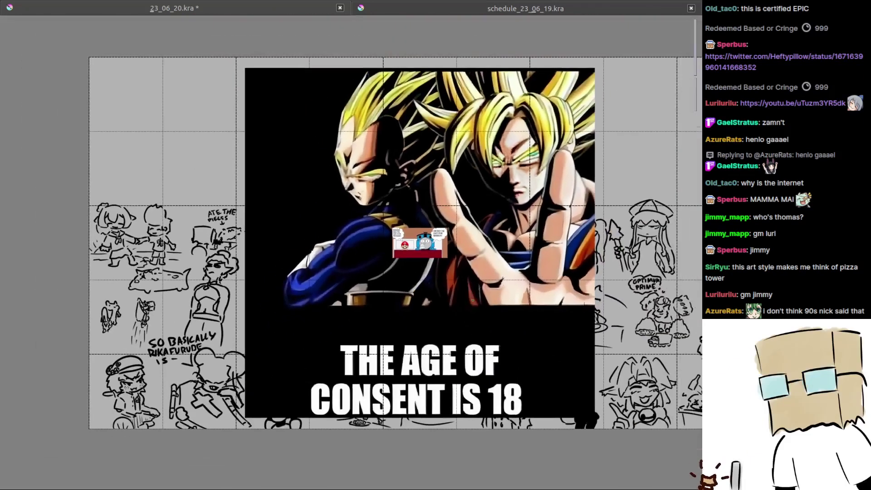
pyautogui.hotkey('ctrl', 'z')
pyautogui.moveTo(485, 303); pyautogui.dragTo(439, 265)
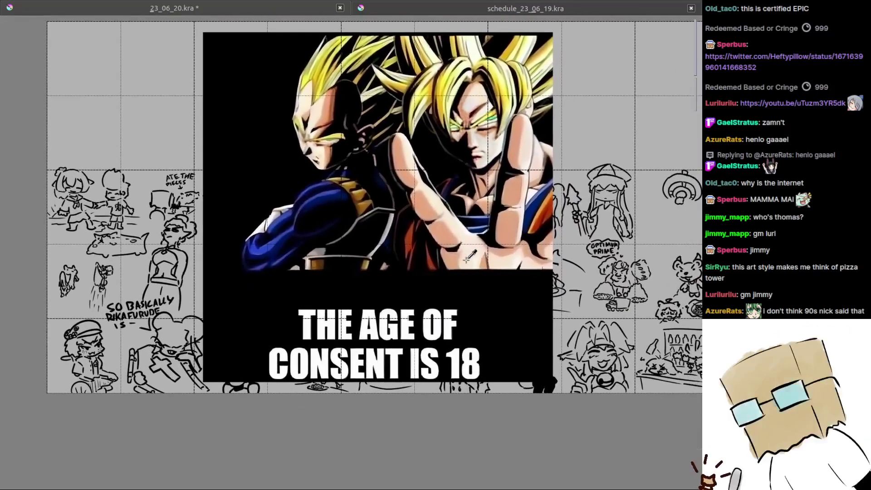
pyautogui.scroll(2, 439, 266)
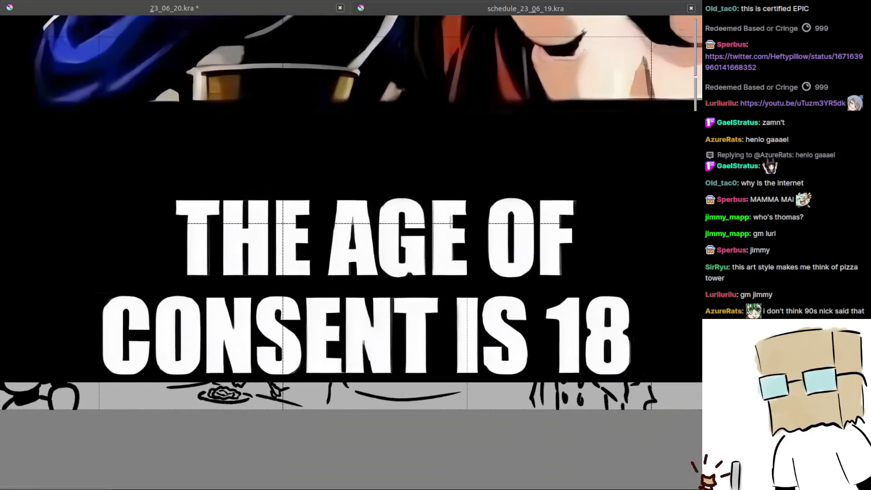
pyautogui.scroll(-3, 432, 350)
pyautogui.moveTo(607, 182)
pyautogui.mouseDown()
pyautogui.moveTo(538, 229)
pyautogui.moveTo(493, 276)
pyautogui.moveTo(503, 218)
pyautogui.moveTo(463, 206)
pyautogui.mouseUp()
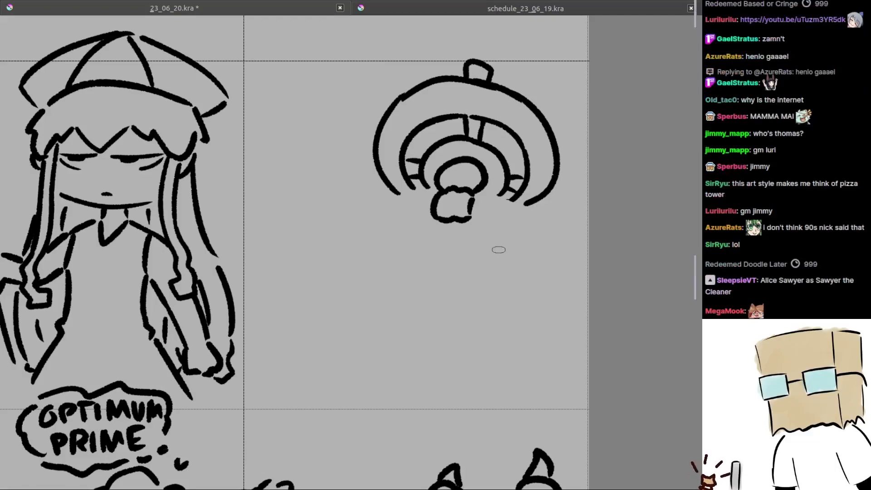
pyautogui.moveTo(499, 249); pyautogui.dragTo(388, 276)
pyautogui.moveTo(418, 200); pyautogui.dragTo(447, 238)
pyautogui.scroll(1, 439, 223)
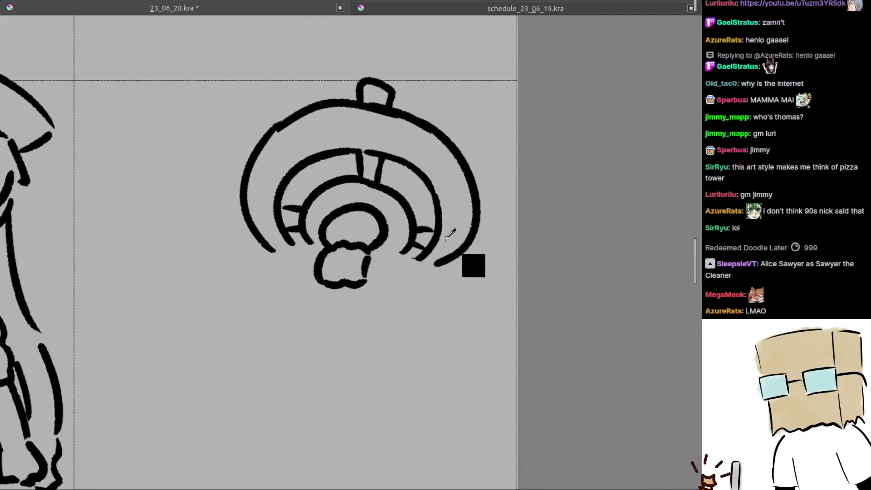
pyautogui.scroll(1, 454, 195)
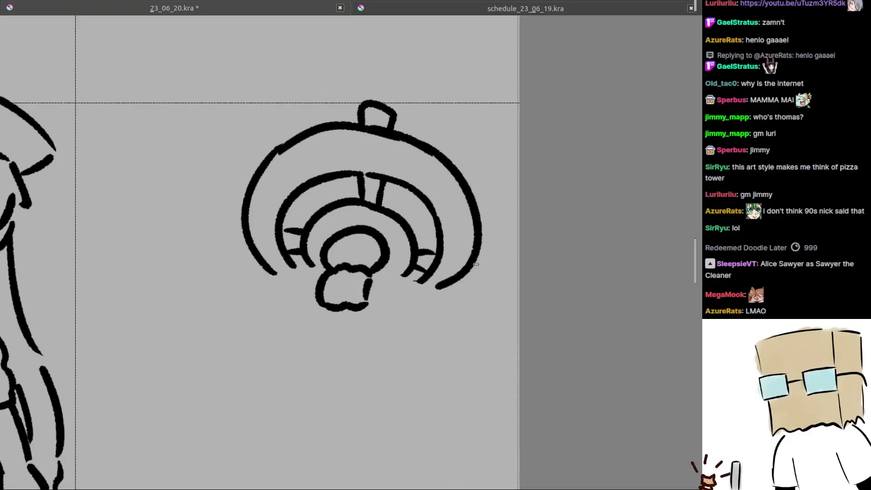
pyautogui.moveTo(475, 263)
pyautogui.mouseDown()
pyautogui.moveTo(492, 280)
pyautogui.moveTo(459, 282)
pyautogui.mouseUp()
pyautogui.moveTo(289, 239)
pyautogui.mouseDown()
pyautogui.moveTo(319, 274)
pyautogui.moveTo(379, 275)
pyautogui.moveTo(333, 296)
pyautogui.moveTo(340, 300)
pyautogui.mouseUp()
pyautogui.moveTo(384, 259)
pyautogui.mouseDown()
pyautogui.moveTo(350, 262)
pyautogui.moveTo(422, 280)
pyautogui.mouseUp()
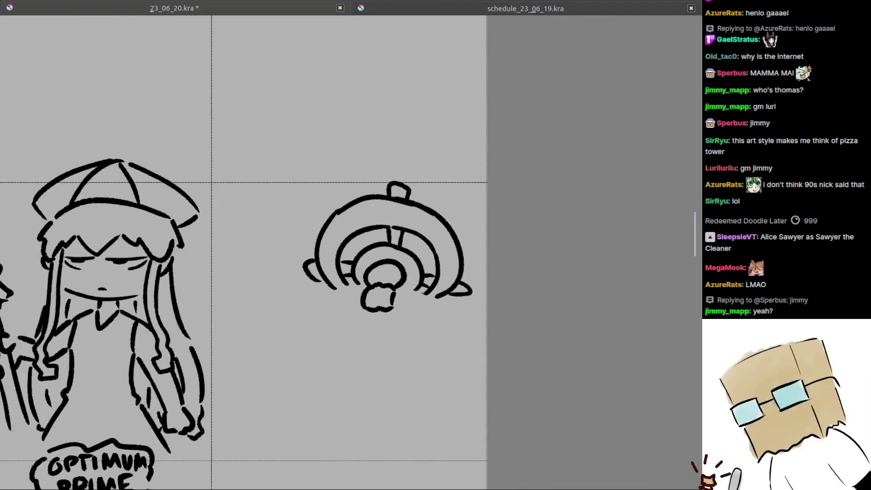
# Step: Draw a small curved knob on each upper side of the headdress's outer ring
pyautogui.scroll(5, 426, 220)
pyautogui.moveTo(464, 201)
pyautogui.mouseDown()
pyautogui.moveTo(475, 200)
pyautogui.moveTo(475, 209)
pyautogui.mouseUp()
pyautogui.hotkey('ctrl', 'z')
pyautogui.moveTo(406, 216); pyautogui.dragTo(470, 253)
pyautogui.moveTo(338, 221)
pyautogui.mouseDown()
pyautogui.moveTo(352, 211)
pyautogui.moveTo(376, 264)
pyautogui.moveTo(386, 235)
pyautogui.mouseUp()
pyautogui.moveTo(416, 306); pyautogui.dragTo(426, 265)
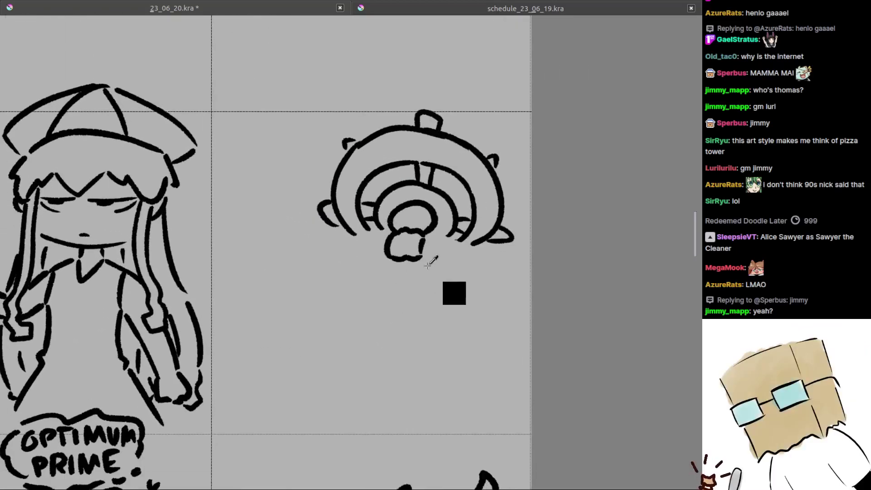
# Step: Sketch a long rounded ribbon loop fanning out from the right side of the headdress's central knot
pyautogui.scroll(2, 427, 266)
pyautogui.moveTo(436, 203)
pyautogui.mouseDown()
pyautogui.moveTo(551, 228)
pyautogui.moveTo(532, 231)
pyautogui.moveTo(546, 221)
pyautogui.moveTo(564, 233)
pyautogui.mouseUp()
pyautogui.hotkey('ctrl', 'z')
pyautogui.hotkey('ctrl', 'z')
pyautogui.hotkey('ctrl', 'z')
pyautogui.hotkey('ctrl', 'z')
pyautogui.moveTo(433, 224)
pyautogui.mouseDown()
pyautogui.moveTo(547, 258)
pyautogui.moveTo(569, 245)
pyautogui.mouseUp()
pyautogui.moveTo(372, 198)
pyautogui.mouseDown()
pyautogui.moveTo(466, 236)
pyautogui.moveTo(412, 242)
pyautogui.mouseUp()
pyautogui.hotkey('ctrl', 'z')
pyautogui.moveTo(464, 235)
pyautogui.mouseDown()
pyautogui.moveTo(407, 247)
pyautogui.moveTo(379, 239)
pyautogui.moveTo(368, 249)
pyautogui.moveTo(462, 250)
pyautogui.mouseUp()
pyautogui.hotkey('ctrl', 'z')
pyautogui.hotkey('ctrl', 'z')
pyautogui.hotkey('ctrl', 'z')
pyautogui.hotkey('ctrl', 'z')
pyautogui.hotkey('ctrl', 'z')
# Step: Draw a lower ribbon loop on the knot's right side and a matching upper loop on its left
pyautogui.moveTo(365, 246)
pyautogui.mouseDown()
pyautogui.moveTo(376, 260)
pyautogui.moveTo(448, 258)
pyautogui.mouseUp()
pyautogui.moveTo(532, 292)
pyautogui.mouseDown()
pyautogui.moveTo(490, 263)
pyautogui.moveTo(437, 251)
pyautogui.moveTo(423, 236)
pyautogui.moveTo(485, 268)
pyautogui.mouseUp()
pyautogui.hotkey('ctrl', 'z')
pyautogui.moveTo(419, 214); pyautogui.dragTo(501, 259)
pyautogui.hotkey('ctrl', 'z')
pyautogui.hotkey('ctrl', 'z')
pyautogui.moveTo(423, 213)
pyautogui.mouseDown()
pyautogui.moveTo(499, 259)
pyautogui.moveTo(526, 260)
pyautogui.moveTo(534, 276)
pyautogui.mouseUp()
pyautogui.moveTo(409, 224); pyautogui.dragTo(451, 269)
pyautogui.hotkey('ctrl', 'z')
pyautogui.moveTo(410, 221)
pyautogui.mouseDown()
pyautogui.moveTo(466, 273)
pyautogui.moveTo(496, 284)
pyautogui.moveTo(530, 278)
pyautogui.mouseUp()
pyautogui.hotkey('ctrl', 'z')
pyautogui.moveTo(457, 256); pyautogui.dragTo(517, 279)
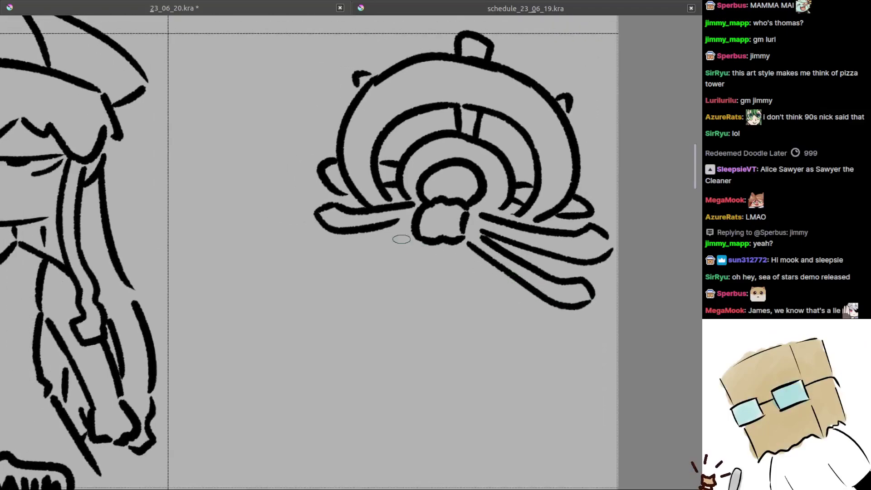
# Step: Draw a second ribbon loop below the first on the left side of the headdress's knot
pyautogui.hotkey('ctrl', 'z')
pyautogui.moveTo(411, 220)
pyautogui.mouseDown()
pyautogui.moveTo(364, 243)
pyautogui.moveTo(319, 251)
pyautogui.mouseUp()
pyautogui.hotkey('ctrl', 'z')
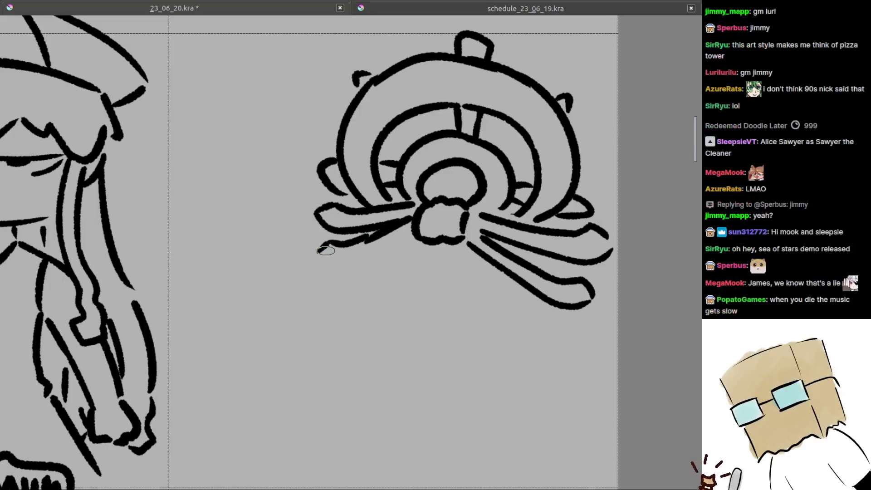
pyautogui.hotkey('ctrl', 'z')
pyautogui.hotkey('ctrl', 'z')
pyautogui.moveTo(374, 236)
pyautogui.mouseDown()
pyautogui.moveTo(320, 248)
pyautogui.moveTo(327, 240)
pyautogui.moveTo(322, 251)
pyautogui.moveTo(347, 272)
pyautogui.mouseUp()
pyautogui.hotkey('ctrl', 'z')
pyautogui.hotkey('ctrl', 'z')
pyautogui.moveTo(323, 257)
pyautogui.mouseDown()
pyautogui.moveTo(344, 271)
pyautogui.moveTo(330, 262)
pyautogui.moveTo(407, 239)
pyautogui.mouseUp()
pyautogui.hotkey('ctrl', 'z')
pyautogui.moveTo(451, 260); pyautogui.dragTo(410, 231)
pyautogui.hotkey('ctrl', 'z')
pyautogui.hotkey('ctrl', 'z')
pyautogui.hotkey('ctrl', 'z')
pyautogui.moveTo(326, 212)
pyautogui.mouseDown()
pyautogui.moveTo(279, 212)
pyautogui.moveTo(264, 222)
pyautogui.moveTo(267, 230)
pyautogui.moveTo(372, 218)
pyautogui.moveTo(329, 256)
pyautogui.mouseUp()
pyautogui.hotkey('ctrl', 'z')
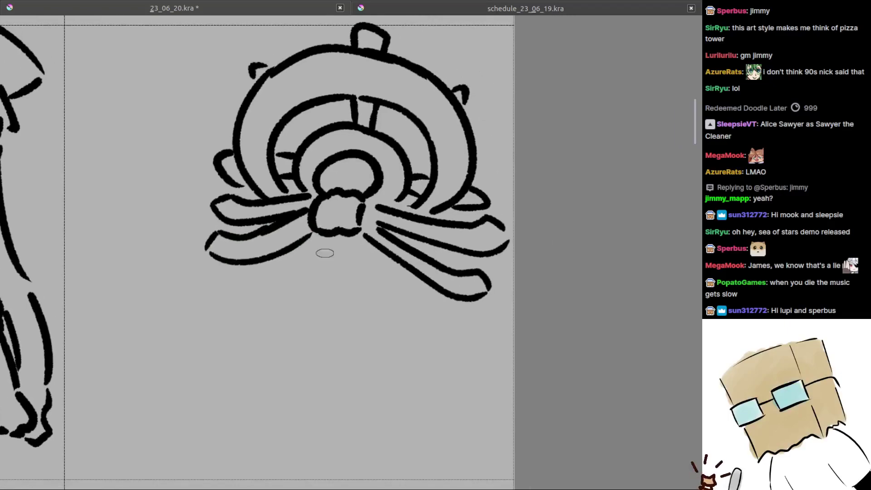
pyautogui.moveTo(491, 289); pyautogui.dragTo(482, 297)
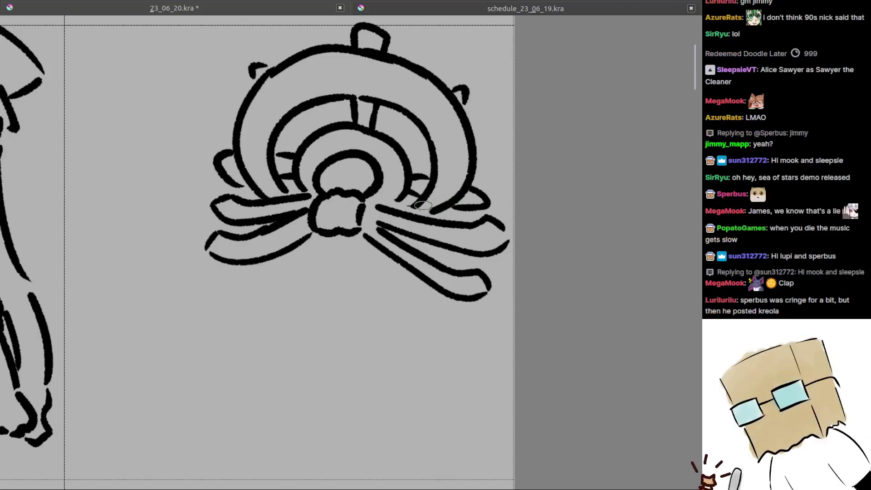
# Step: Draw a scalloped forehead ornament directly beneath the headdress's central knot
pyautogui.moveTo(425, 207); pyautogui.dragTo(467, 235)
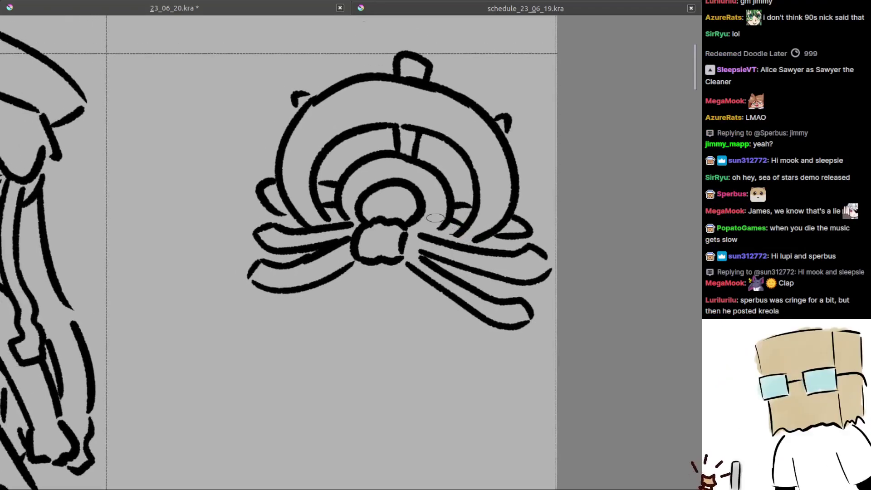
pyautogui.scroll(-3, 435, 217)
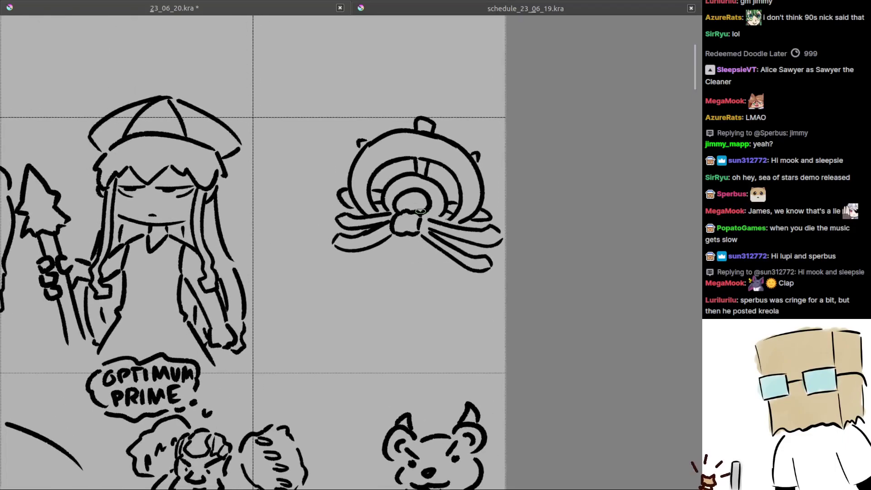
pyautogui.scroll(3, 403, 262)
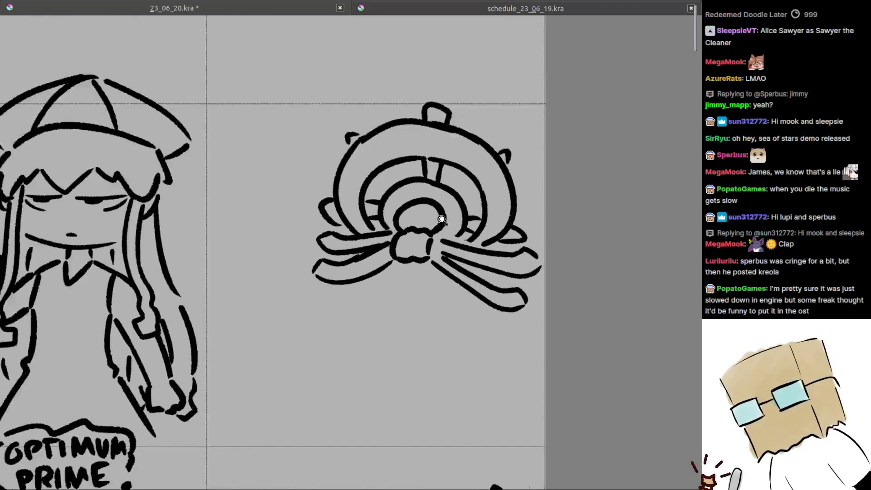
pyautogui.scroll(4, 402, 263)
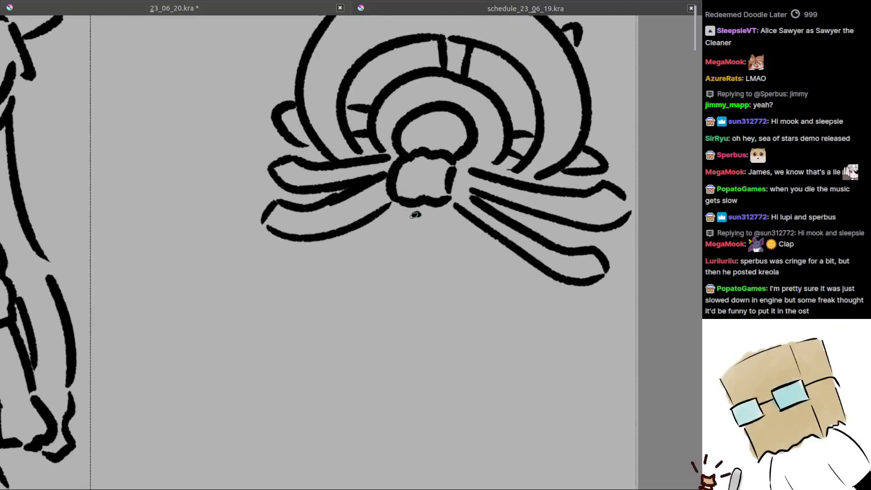
pyautogui.moveTo(409, 208)
pyautogui.mouseDown()
pyautogui.moveTo(423, 245)
pyautogui.moveTo(406, 215)
pyautogui.moveTo(436, 212)
pyautogui.moveTo(435, 244)
pyautogui.moveTo(397, 228)
pyautogui.moveTo(449, 213)
pyautogui.mouseUp()
pyautogui.hotkey('ctrl', 'z')
pyautogui.hotkey('ctrl', 'z')
pyautogui.hotkey('ctrl', 'z')
pyautogui.moveTo(409, 209)
pyautogui.mouseDown()
pyautogui.moveTo(396, 229)
pyautogui.moveTo(441, 224)
pyautogui.moveTo(410, 218)
pyautogui.moveTo(455, 217)
pyautogui.moveTo(408, 216)
pyautogui.moveTo(459, 217)
pyautogui.moveTo(383, 214)
pyautogui.moveTo(389, 235)
pyautogui.moveTo(415, 250)
pyautogui.moveTo(443, 251)
pyautogui.moveTo(469, 233)
pyautogui.moveTo(427, 229)
pyautogui.moveTo(437, 275)
pyautogui.mouseUp()
pyautogui.hotkey('ctrl', 'z')
pyautogui.hotkey('ctrl', 'z')
# Step: Redraw the forehead ornament's lower scalloped edge with a small ring in its center
pyautogui.scroll(4, 437, 274)
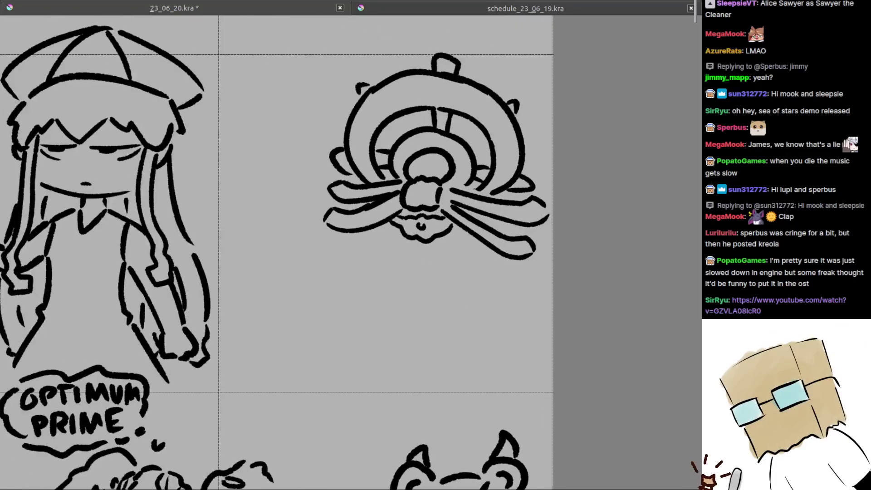
pyautogui.hotkey('ctrl', 'z')
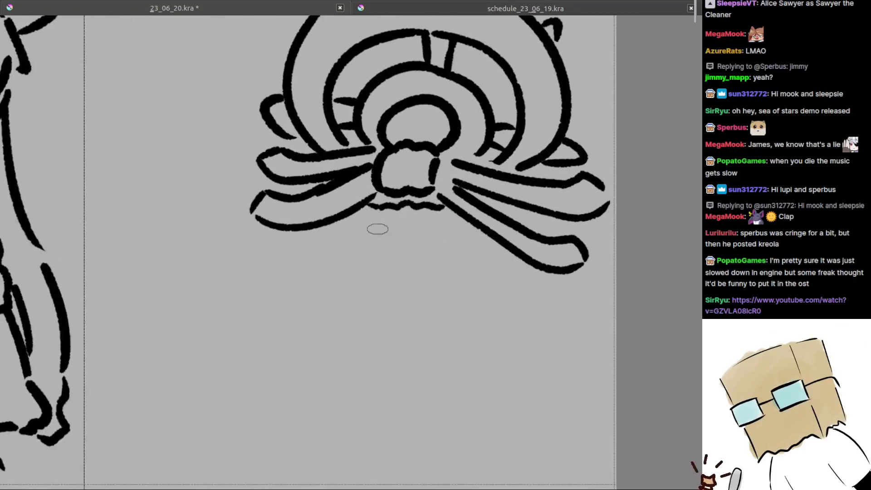
pyautogui.moveTo(358, 214)
pyautogui.mouseDown()
pyautogui.moveTo(402, 248)
pyautogui.moveTo(432, 237)
pyautogui.moveTo(446, 216)
pyautogui.moveTo(402, 218)
pyautogui.moveTo(404, 244)
pyautogui.mouseUp()
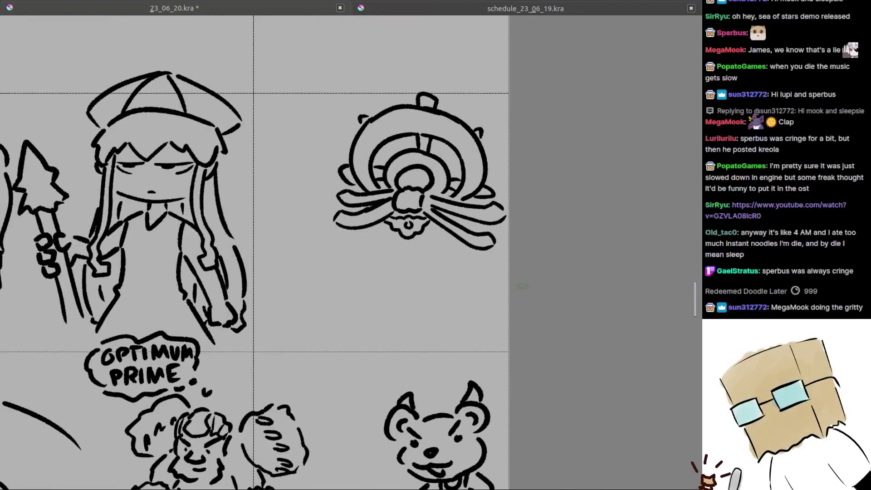
# Step: Draw an angled nose line below the forehead ornament and a slanted upper lid for the right eye
pyautogui.scroll(1, 463, 274)
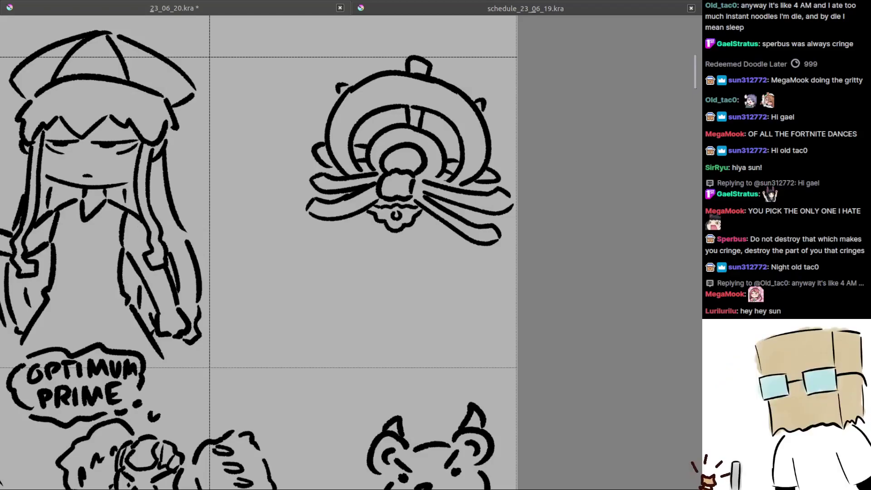
pyautogui.moveTo(457, 285)
pyautogui.mouseDown()
pyautogui.moveTo(478, 298)
pyautogui.moveTo(431, 272)
pyautogui.moveTo(483, 281)
pyautogui.moveTo(463, 292)
pyautogui.moveTo(482, 203)
pyautogui.moveTo(468, 245)
pyautogui.mouseUp()
pyautogui.hotkey('ctrl', 'z')
pyautogui.moveTo(475, 214)
pyautogui.mouseDown()
pyautogui.moveTo(470, 258)
pyautogui.moveTo(483, 258)
pyautogui.mouseUp()
pyautogui.moveTo(530, 237)
pyautogui.mouseDown()
pyautogui.moveTo(513, 242)
pyautogui.moveTo(534, 197)
pyautogui.mouseUp()
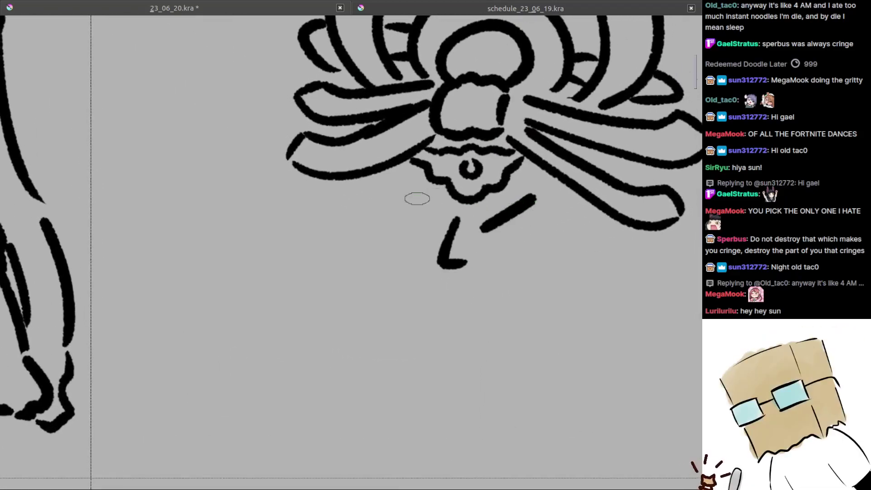
# Step: Sketch the narrow, slanted left eye beside the nose, redoing its lid strokes
pyautogui.moveTo(441, 215); pyautogui.dragTo(416, 182)
pyautogui.moveTo(435, 218)
pyautogui.mouseDown()
pyautogui.moveTo(417, 199)
pyautogui.moveTo(412, 225)
pyautogui.moveTo(431, 224)
pyautogui.mouseUp()
pyautogui.moveTo(498, 234); pyautogui.dragTo(462, 222)
pyautogui.hotkey('ctrl', 'z')
pyautogui.moveTo(385, 190)
pyautogui.mouseDown()
pyautogui.moveTo(403, 216)
pyautogui.moveTo(385, 202)
pyautogui.moveTo(398, 209)
pyautogui.mouseUp()
pyautogui.hotkey('ctrl', 'z')
pyautogui.hotkey('ctrl', 'z')
pyautogui.hotkey('ctrl', 'z')
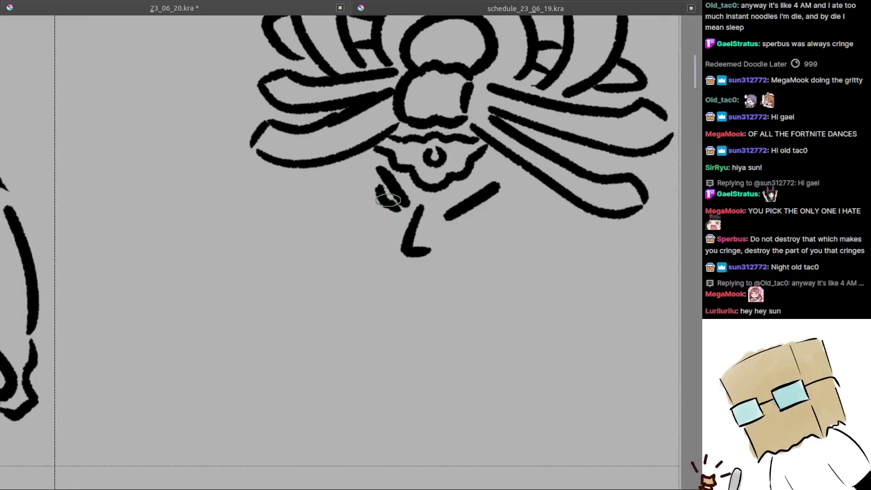
pyautogui.hotkey('ctrl', 'z')
pyautogui.moveTo(382, 173)
pyautogui.mouseDown()
pyautogui.moveTo(379, 195)
pyautogui.moveTo(403, 204)
pyautogui.moveTo(391, 198)
pyautogui.mouseUp()
pyautogui.hotkey('ctrl', 'z')
# Step: Complete the slanted right eye with a lower lid and a dark iris under its upper lid
pyautogui.moveTo(460, 235)
pyautogui.mouseDown()
pyautogui.moveTo(443, 232)
pyautogui.moveTo(475, 200)
pyautogui.mouseUp()
pyautogui.hotkey('ctrl', 'z')
pyautogui.moveTo(432, 217)
pyautogui.mouseDown()
pyautogui.moveTo(470, 209)
pyautogui.moveTo(479, 196)
pyautogui.moveTo(452, 210)
pyautogui.moveTo(459, 208)
pyautogui.mouseUp()
pyautogui.hotkey('ctrl', 'z')
pyautogui.moveTo(480, 179)
pyautogui.mouseDown()
pyautogui.moveTo(421, 266)
pyautogui.moveTo(459, 243)
pyautogui.moveTo(448, 248)
pyautogui.mouseUp()
pyautogui.hotkey('ctrl', 'z')
pyautogui.hotkey('ctrl', 'z')
pyautogui.hotkey('ctrl', 'z')
pyautogui.hotkey('ctrl', 'z')
pyautogui.hotkey('ctrl', 'z')
# Step: Try a small frowning mouth just below the nose
pyautogui.moveTo(449, 254)
pyautogui.mouseDown()
pyautogui.moveTo(422, 248)
pyautogui.moveTo(452, 241)
pyautogui.moveTo(440, 244)
pyautogui.moveTo(485, 277)
pyautogui.mouseUp()
pyautogui.hotkey('ctrl', 'z')
pyautogui.hotkey('ctrl', 'z')
pyautogui.hotkey('ctrl', 'z')
pyautogui.moveTo(431, 229)
pyautogui.mouseDown()
pyautogui.moveTo(407, 243)
pyautogui.moveTo(447, 264)
pyautogui.mouseUp()
pyautogui.moveTo(403, 215); pyautogui.dragTo(408, 257)
pyautogui.hotkey('ctrl', 'z')
pyautogui.hotkey('ctrl', 'z')
pyautogui.moveTo(458, 280)
pyautogui.mouseDown()
pyautogui.moveTo(456, 314)
pyautogui.moveTo(473, 262)
pyautogui.mouseUp()
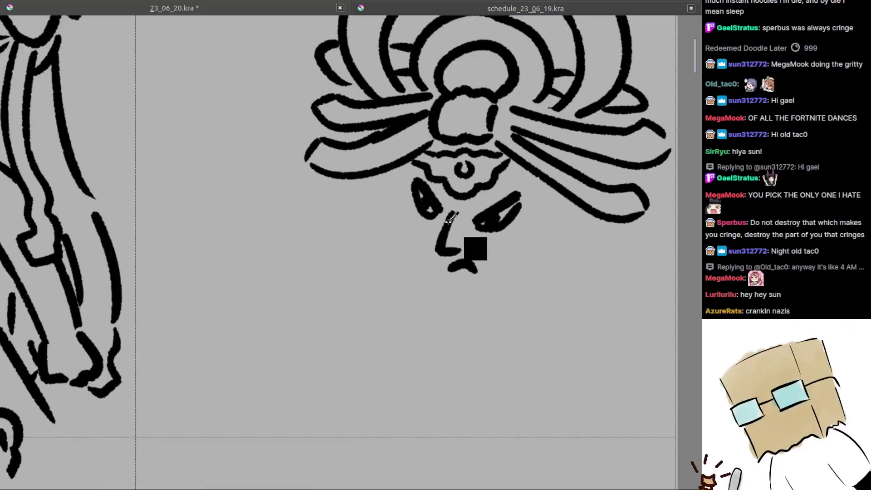
# Step: Darken both eyes with heavier lid strokes and extend the left eye's outer corner
pyautogui.moveTo(451, 225)
pyautogui.mouseDown()
pyautogui.moveTo(452, 213)
pyautogui.moveTo(460, 265)
pyautogui.mouseUp()
pyautogui.moveTo(456, 203)
pyautogui.mouseDown()
pyautogui.moveTo(437, 238)
pyautogui.moveTo(451, 245)
pyautogui.mouseUp()
pyautogui.hotkey('ctrl', 'z')
pyautogui.moveTo(456, 204)
pyautogui.mouseDown()
pyautogui.moveTo(451, 223)
pyautogui.moveTo(460, 243)
pyautogui.moveTo(508, 175)
pyautogui.moveTo(520, 173)
pyautogui.moveTo(514, 192)
pyautogui.mouseUp()
pyautogui.hotkey('ctrl', 'z')
pyautogui.moveTo(450, 195); pyautogui.dragTo(490, 232)
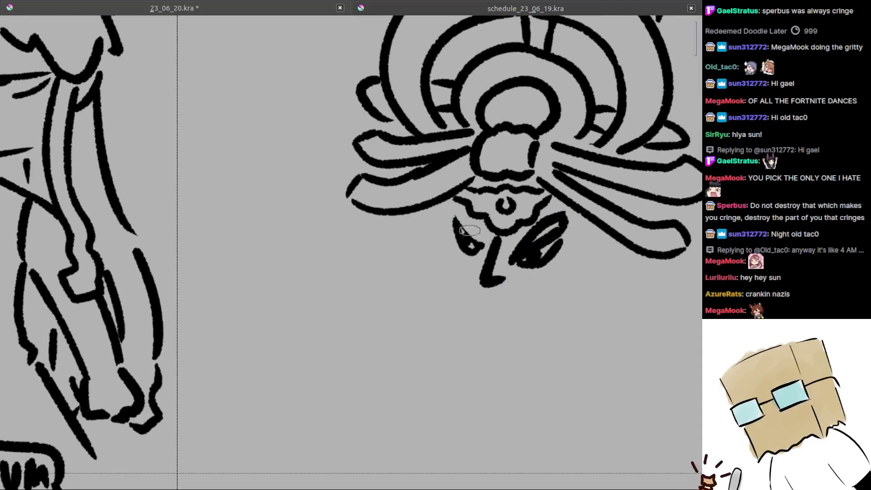
pyautogui.moveTo(473, 239)
pyautogui.mouseDown()
pyautogui.moveTo(478, 226)
pyautogui.moveTo(459, 200)
pyautogui.mouseUp()
pyautogui.moveTo(456, 139); pyautogui.dragTo(456, 166)
# Step: Draw a downturned mouth beneath the nose and refine the strokes around it
pyautogui.moveTo(472, 263); pyautogui.dragTo(521, 256)
pyautogui.hotkey('ctrl', 'z')
pyautogui.hotkey('ctrl', 'z')
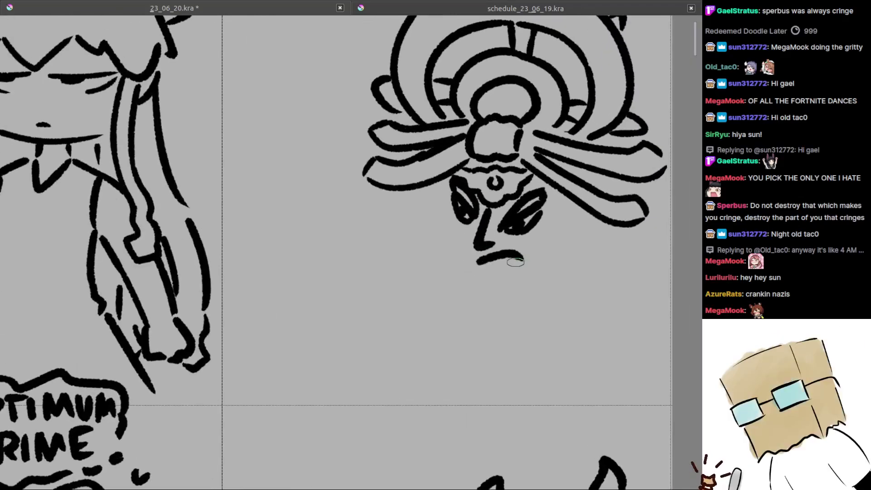
pyautogui.press('+')
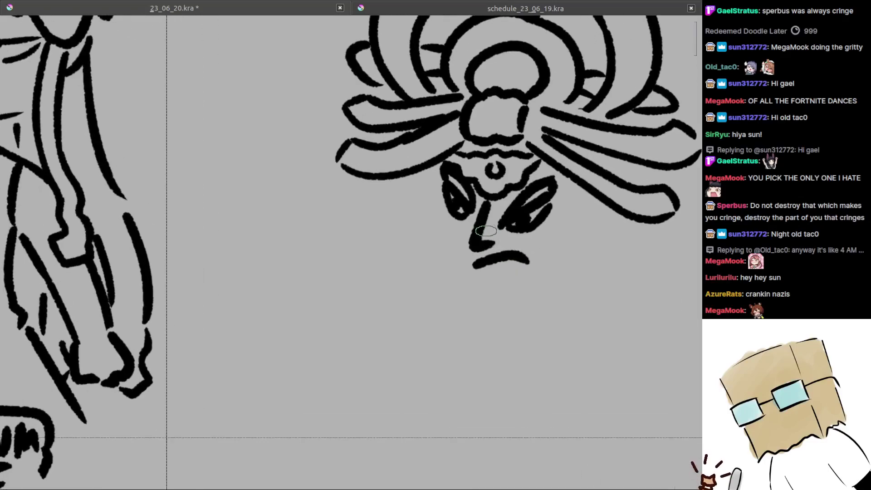
pyautogui.moveTo(491, 240)
pyautogui.mouseDown()
pyautogui.moveTo(464, 262)
pyautogui.moveTo(457, 254)
pyautogui.moveTo(496, 241)
pyautogui.mouseUp()
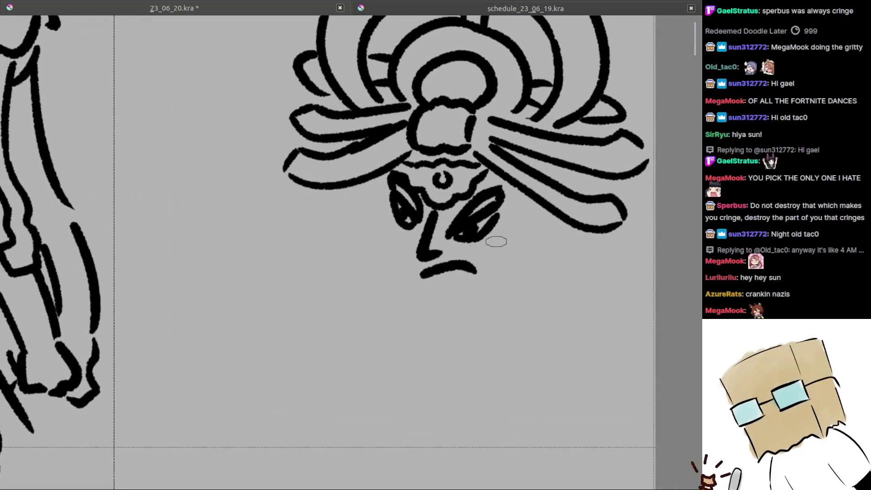
pyautogui.moveTo(420, 247); pyautogui.dragTo(456, 245)
pyautogui.moveTo(414, 203); pyautogui.dragTo(429, 256)
pyautogui.hotkey('ctrl', 'z')
pyautogui.moveTo(419, 216)
pyautogui.mouseDown()
pyautogui.moveTo(462, 283)
pyautogui.moveTo(429, 257)
pyautogui.mouseUp()
pyautogui.moveTo(471, 279); pyautogui.dragTo(463, 271)
pyautogui.hotkey('ctrl', 'z')
# Step: Shorten the mouth and draw the face's left contour from beside the eye down to the chin
pyautogui.moveTo(387, 194)
pyautogui.mouseDown()
pyautogui.moveTo(422, 272)
pyautogui.moveTo(438, 280)
pyautogui.mouseUp()
pyautogui.hotkey('ctrl', 'z')
pyautogui.hotkey('ctrl', 'z')
pyautogui.hotkey('ctrl', 'z')
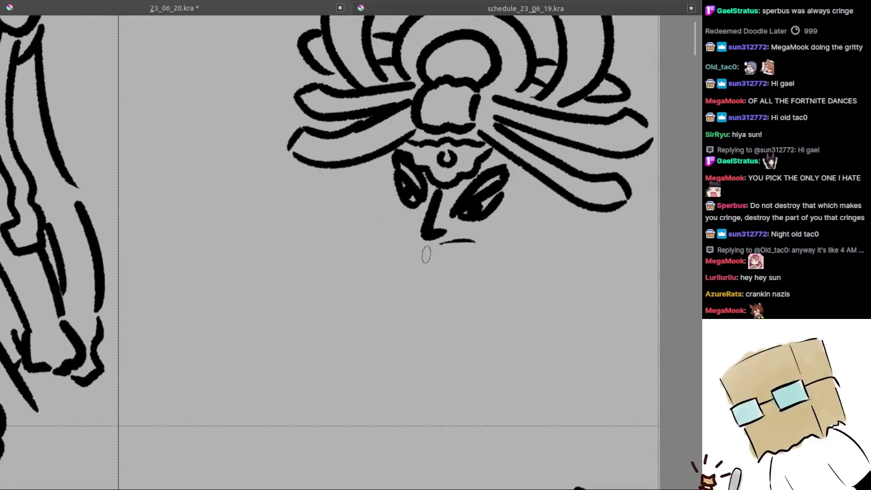
pyautogui.moveTo(440, 257); pyautogui.dragTo(458, 254)
pyautogui.hotkey('ctrl', 'z')
pyautogui.moveTo(389, 195); pyautogui.dragTo(420, 258)
pyautogui.hotkey('ctrl', 'z')
pyautogui.hotkey('ctrl', 'z')
pyautogui.moveTo(393, 194)
pyautogui.mouseDown()
pyautogui.moveTo(457, 277)
pyautogui.moveTo(394, 199)
pyautogui.moveTo(436, 271)
pyautogui.mouseUp()
pyautogui.hotkey('ctrl', 'z')
pyautogui.hotkey('ctrl', 'z')
pyautogui.moveTo(393, 195)
pyautogui.mouseDown()
pyautogui.moveTo(413, 246)
pyautogui.moveTo(442, 270)
pyautogui.mouseUp()
# Step: Mirror the canvas view and draw the opposite jawline from the cheek down to the chin
pyautogui.press('m')
pyautogui.moveTo(361, 262); pyautogui.dragTo(532, 313)
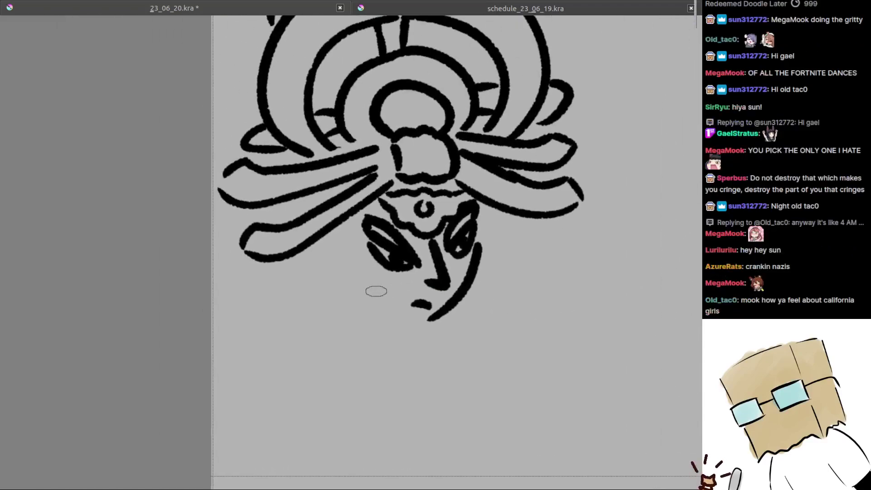
pyautogui.moveTo(406, 293); pyautogui.dragTo(431, 277)
pyautogui.press('+')
pyautogui.press('+')
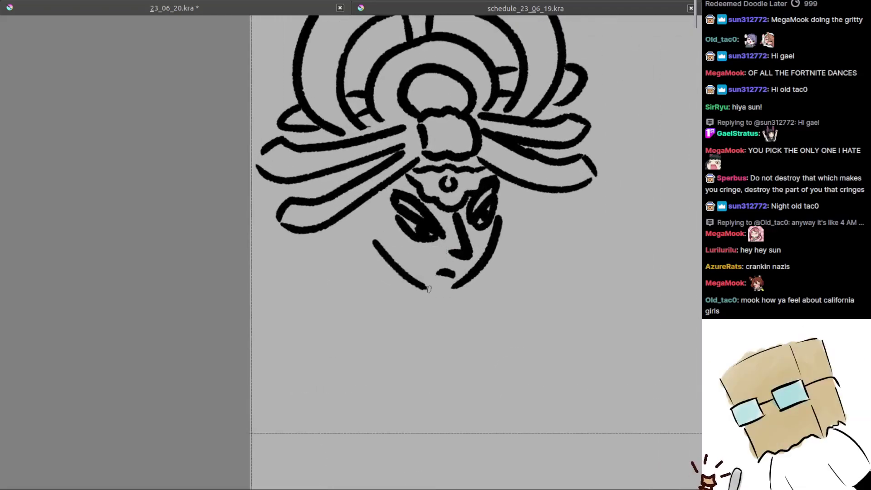
# Step: Redraw the lower jawline strokes until both sides of the face join in a pointed chin
pyautogui.moveTo(376, 235); pyautogui.dragTo(442, 285)
pyautogui.hotkey('ctrl', 'z')
pyautogui.hotkey('ctrl', 'z')
pyautogui.moveTo(382, 234); pyautogui.dragTo(450, 293)
pyautogui.hotkey('ctrl', 'z')
pyautogui.hotkey('ctrl', 'z')
pyautogui.moveTo(393, 251)
pyautogui.mouseDown()
pyautogui.moveTo(452, 288)
pyautogui.moveTo(447, 292)
pyautogui.moveTo(457, 288)
pyautogui.moveTo(444, 288)
pyautogui.moveTo(459, 290)
pyautogui.moveTo(488, 325)
pyautogui.mouseUp()
pyautogui.hotkey('ctrl', 'z')
pyautogui.hotkey('ctrl', 'z')
pyautogui.hotkey('ctrl', 'z')
pyautogui.moveTo(428, 281)
pyautogui.mouseDown()
pyautogui.moveTo(442, 251)
pyautogui.moveTo(460, 282)
pyautogui.mouseUp()
pyautogui.scroll(2, 441, 252)
pyautogui.hotkey('ctrl', 'z')
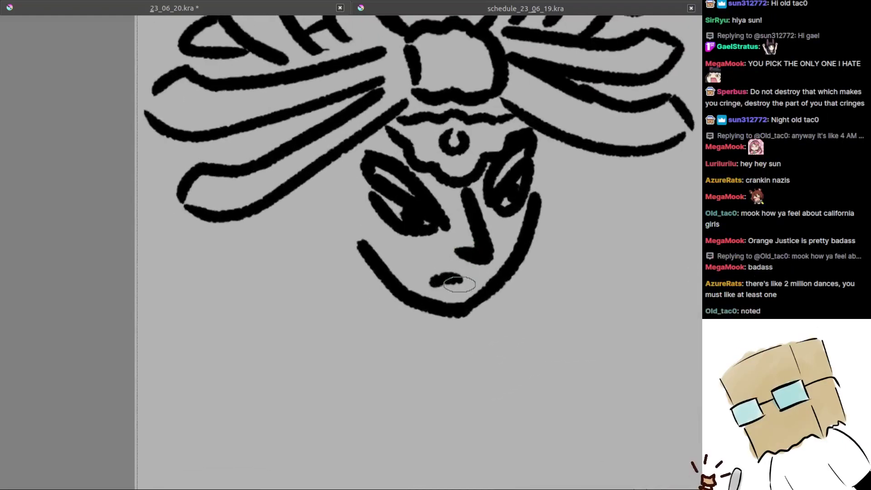
# Step: Draw a banded hair tube beside the larger eye, with a thin ring above and a thicker cuff below
pyautogui.scroll(-3, 417, 306)
pyautogui.moveTo(417, 306)
pyautogui.mouseDown()
pyautogui.moveTo(418, 319)
pyautogui.moveTo(399, 278)
pyautogui.moveTo(443, 259)
pyautogui.mouseUp()
pyautogui.moveTo(411, 290); pyautogui.dragTo(441, 251)
pyautogui.moveTo(419, 279); pyautogui.dragTo(433, 293)
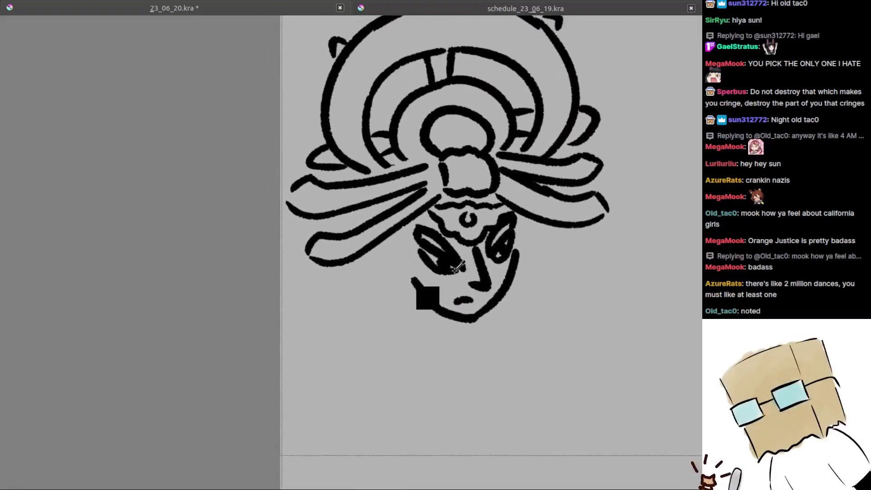
pyautogui.moveTo(402, 319); pyautogui.dragTo(444, 264)
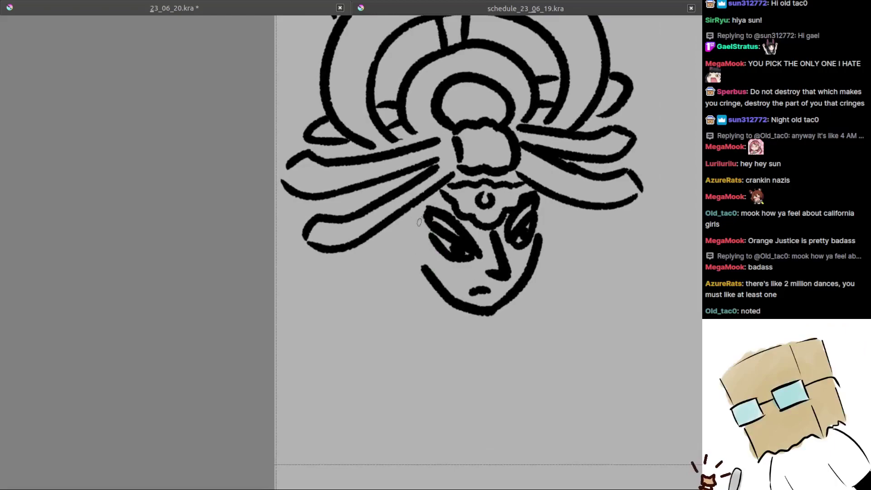
pyautogui.moveTo(425, 208)
pyautogui.mouseDown()
pyautogui.moveTo(420, 248)
pyautogui.moveTo(389, 248)
pyautogui.moveTo(426, 253)
pyautogui.moveTo(420, 285)
pyautogui.mouseUp()
pyautogui.moveTo(387, 261); pyautogui.dragTo(383, 291)
pyautogui.hotkey('ctrl', 'z')
pyautogui.hotkey('ctrl', 'z')
pyautogui.moveTo(390, 262)
pyautogui.mouseDown()
pyautogui.moveTo(384, 287)
pyautogui.moveTo(425, 288)
pyautogui.moveTo(376, 303)
pyautogui.moveTo(376, 351)
pyautogui.mouseUp()
pyautogui.scroll(-1, 390, 302)
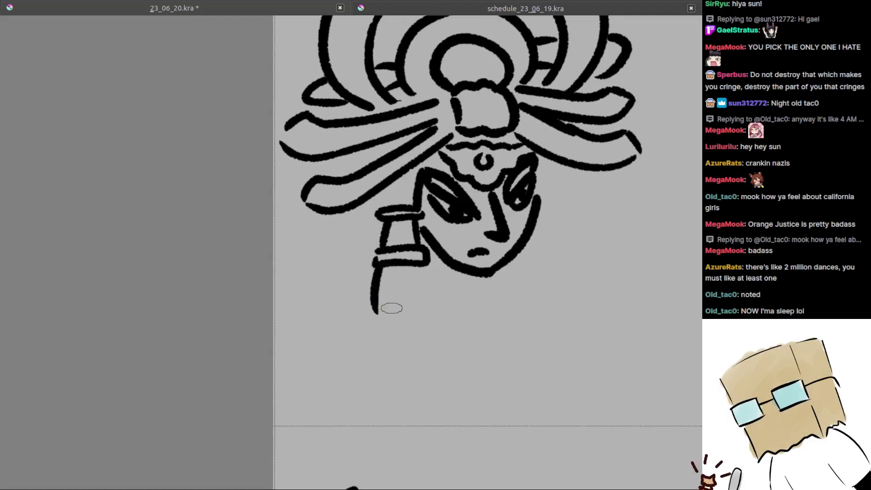
# Step: Draw the flared lower end of the hair tube beneath its cuff and close it with a wavy hem
pyautogui.moveTo(388, 307); pyautogui.dragTo(387, 298)
pyautogui.hotkey('ctrl', 'z')
pyautogui.moveTo(378, 262); pyautogui.dragTo(373, 303)
pyautogui.hotkey('ctrl', 'z')
pyautogui.moveTo(378, 261)
pyautogui.mouseDown()
pyautogui.moveTo(373, 271)
pyautogui.moveTo(403, 310)
pyautogui.moveTo(425, 307)
pyautogui.mouseUp()
pyautogui.moveTo(421, 262)
pyautogui.mouseDown()
pyautogui.moveTo(427, 296)
pyautogui.moveTo(407, 337)
pyautogui.mouseUp()
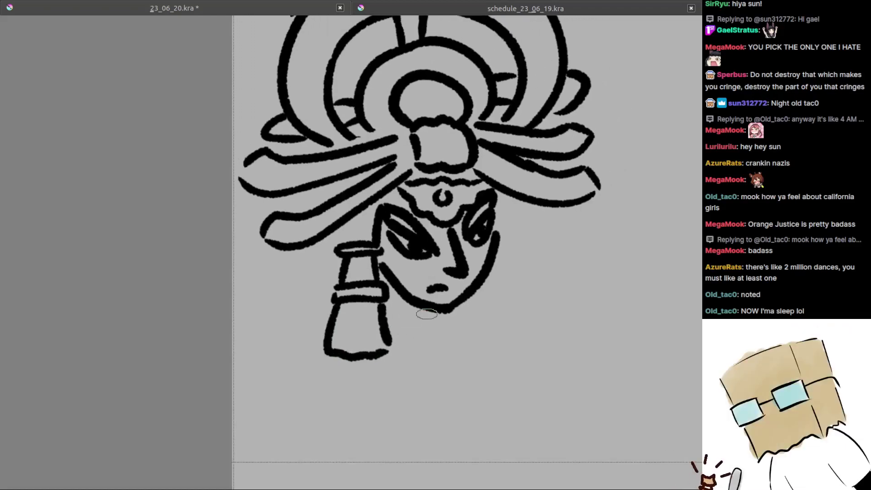
pyautogui.moveTo(371, 297); pyautogui.dragTo(394, 299)
# Step: Mirror the canvas view, extend the first hair tube up to the headdress and draw a matching banded tube on the face's other side
pyautogui.press('m')
pyautogui.moveTo(346, 265); pyautogui.dragTo(457, 275)
pyautogui.moveTo(439, 232)
pyautogui.mouseDown()
pyautogui.moveTo(449, 256)
pyautogui.moveTo(446, 250)
pyautogui.mouseUp()
pyautogui.hotkey('ctrl', 'z')
pyautogui.hotkey('ctrl', 'z')
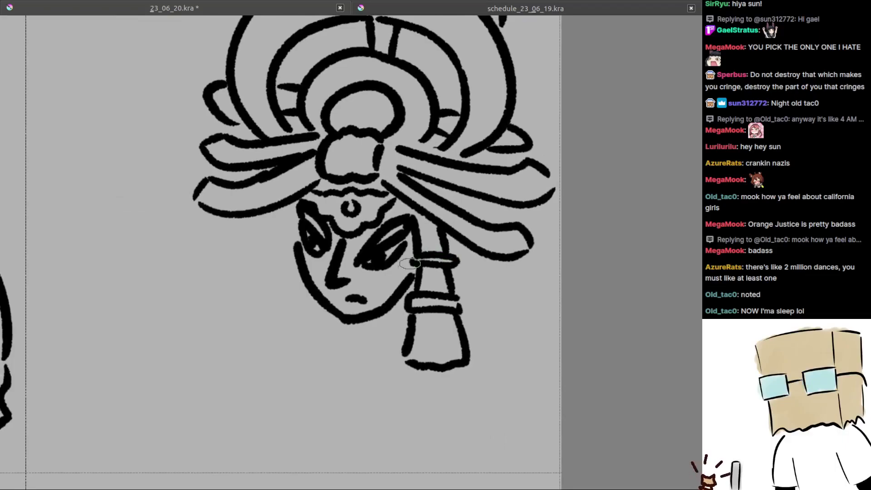
pyautogui.moveTo(412, 278); pyautogui.dragTo(531, 297)
pyautogui.moveTo(403, 227)
pyautogui.mouseDown()
pyautogui.moveTo(397, 249)
pyautogui.moveTo(416, 264)
pyautogui.moveTo(399, 289)
pyautogui.mouseUp()
pyautogui.hotkey('ctrl', 'z')
pyautogui.moveTo(400, 293)
pyautogui.mouseDown()
pyautogui.moveTo(397, 281)
pyautogui.moveTo(429, 286)
pyautogui.moveTo(382, 326)
pyautogui.mouseUp()
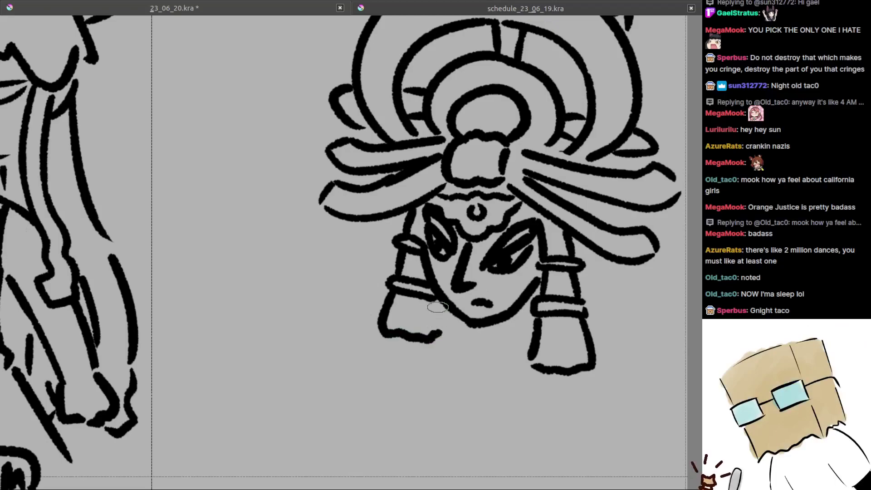
# Step: Close the second tube's flared end and draw the wavy back hair behind the first tube
pyautogui.scroll(-2, 435, 313)
pyautogui.scroll(1, 447, 290)
pyautogui.moveTo(495, 322)
pyautogui.mouseDown()
pyautogui.moveTo(447, 290)
pyautogui.moveTo(445, 263)
pyautogui.moveTo(477, 246)
pyautogui.moveTo(456, 285)
pyautogui.mouseUp()
pyautogui.moveTo(463, 250)
pyautogui.mouseDown()
pyautogui.moveTo(473, 245)
pyautogui.moveTo(432, 262)
pyautogui.moveTo(467, 272)
pyautogui.moveTo(454, 272)
pyautogui.mouseUp()
# Step: Examine the headdress portrait beside the neighbouring doodles at several zoom levels
pyautogui.scroll(-3, 455, 273)
pyautogui.scroll(3, 455, 295)
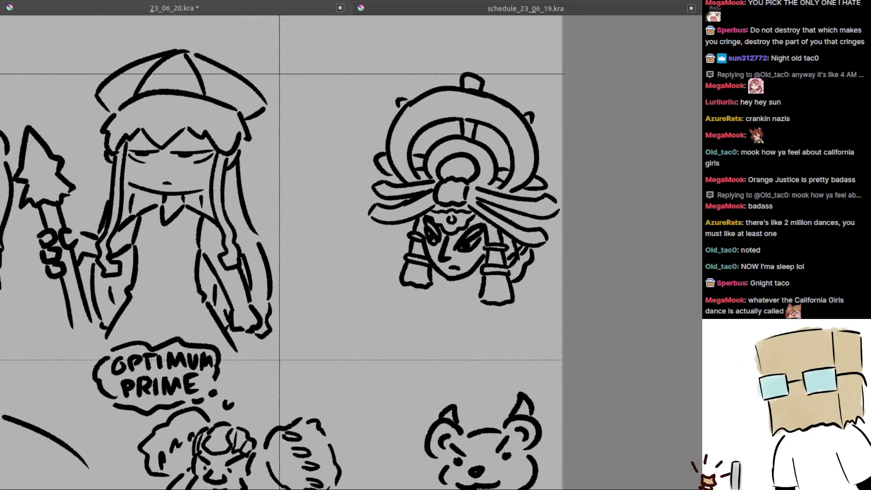
pyautogui.scroll(2, 455, 294)
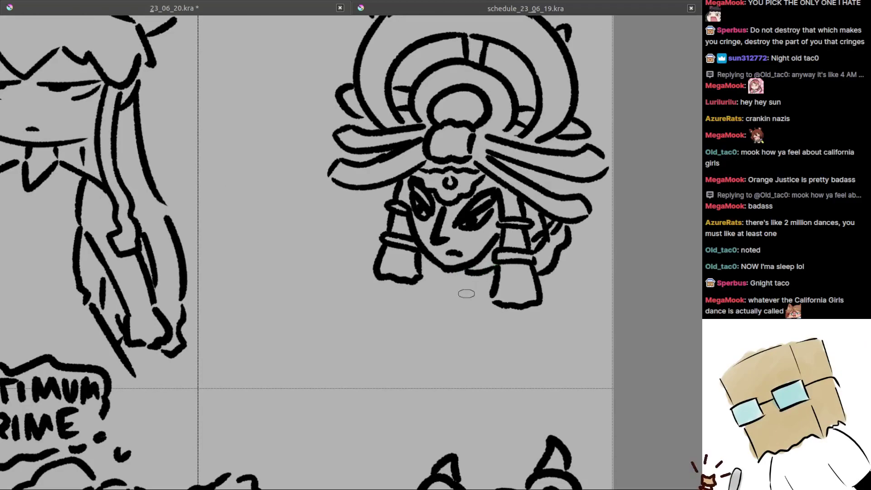
pyautogui.scroll(-3, 468, 292)
pyautogui.scroll(3, 479, 294)
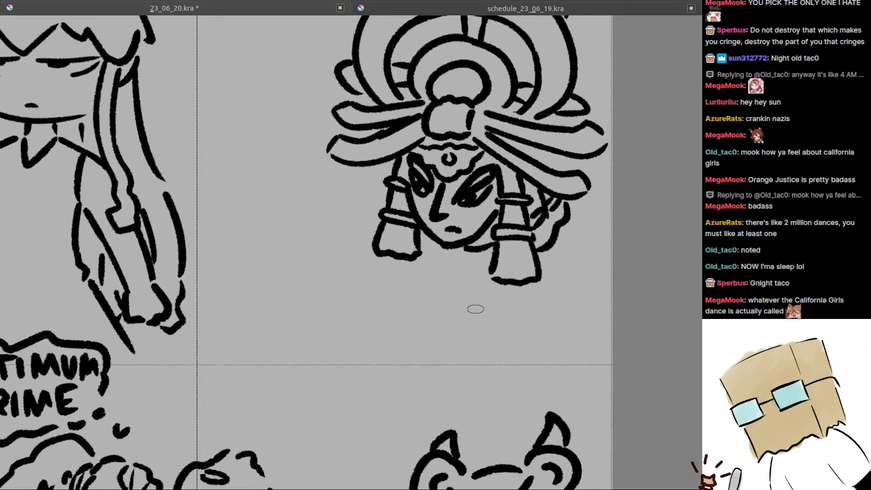
pyautogui.scroll(-4, 449, 345)
pyautogui.scroll(1, 440, 338)
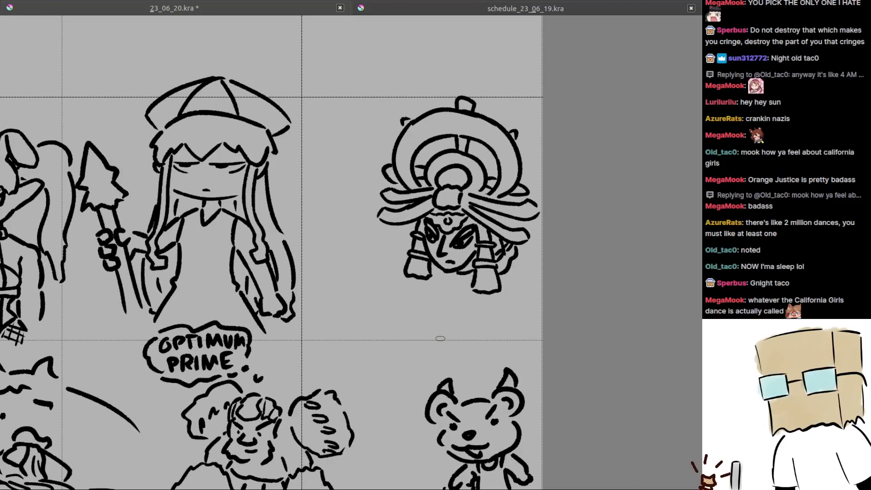
pyautogui.scroll(-3, 441, 314)
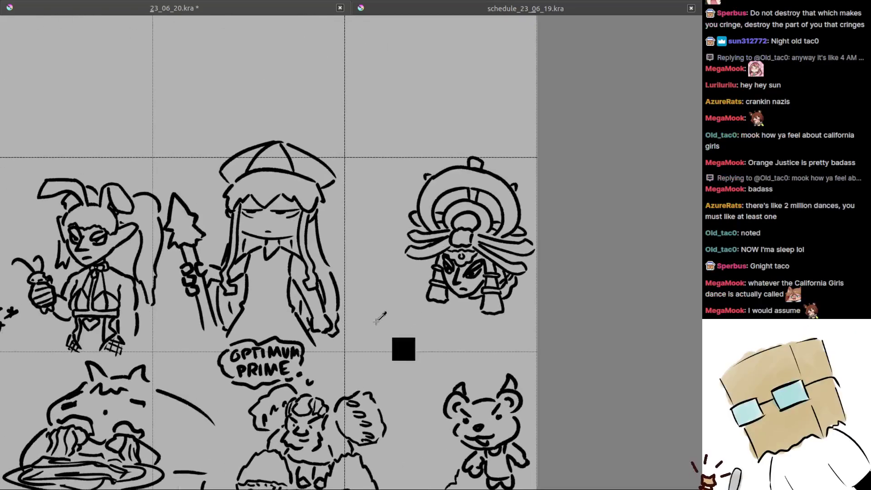
pyautogui.scroll(3, 421, 271)
pyautogui.scroll(-2, 421, 271)
pyautogui.scroll(4, 415, 258)
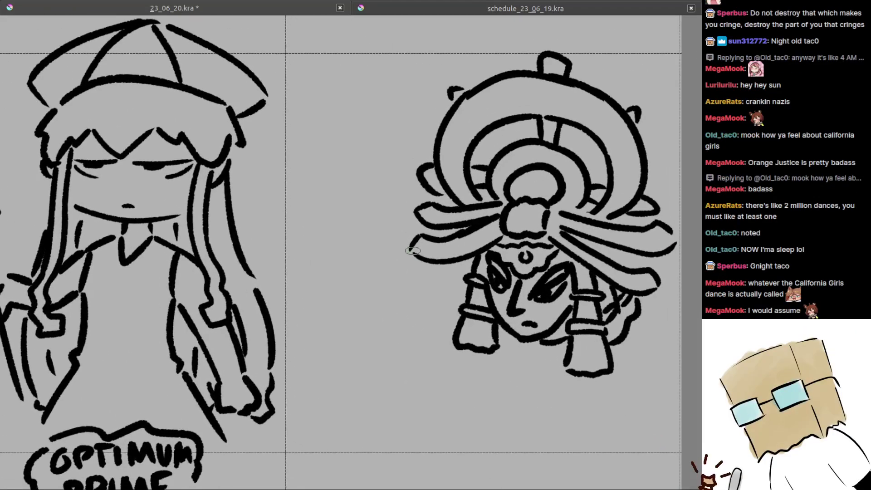
# Step: Draw three small thought-bubble circles of increasing size trailing up and away from the headdress's left ribbons
pyautogui.scroll(3, 428, 276)
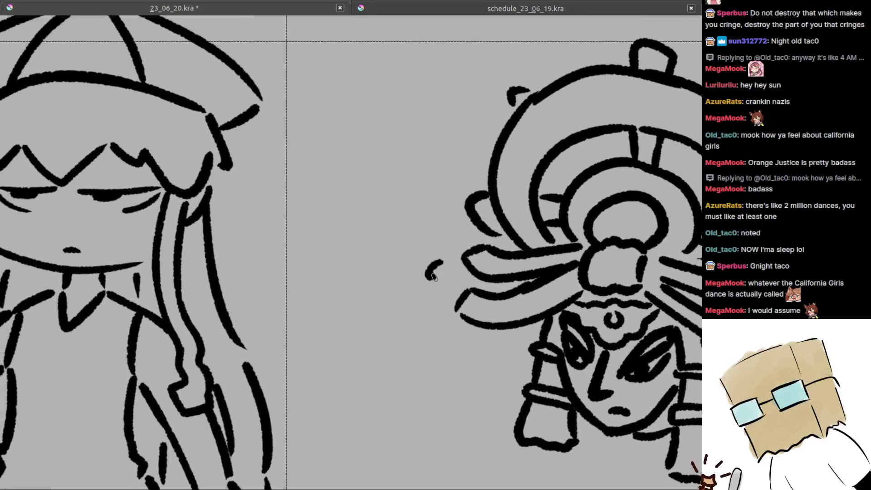
pyautogui.scroll(1, 432, 277)
pyautogui.moveTo(439, 294)
pyautogui.mouseDown()
pyautogui.moveTo(437, 308)
pyautogui.moveTo(433, 289)
pyautogui.mouseUp()
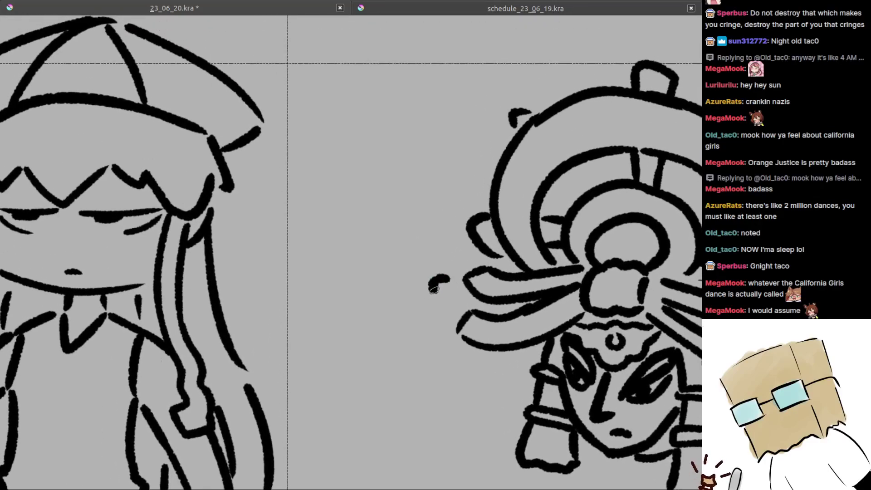
pyautogui.scroll(-3, 415, 268)
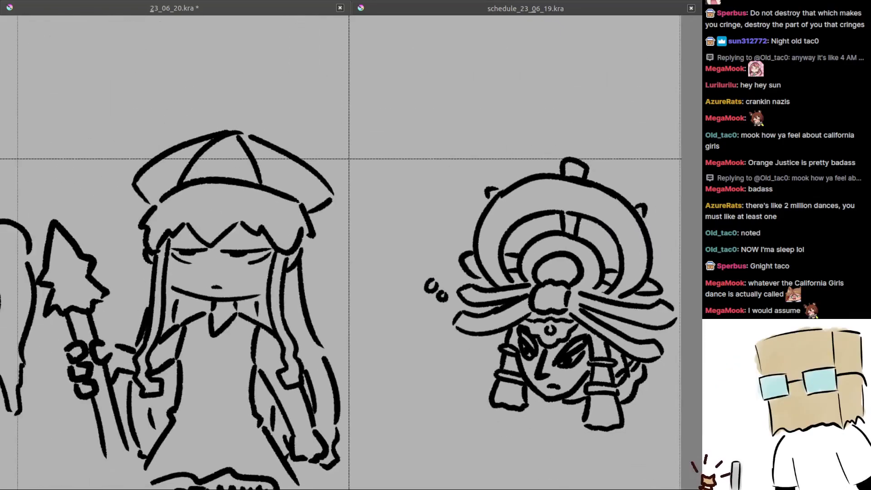
pyautogui.scroll(3, 409, 279)
pyautogui.scroll(1, 407, 280)
pyautogui.moveTo(424, 257); pyautogui.dragTo(405, 270)
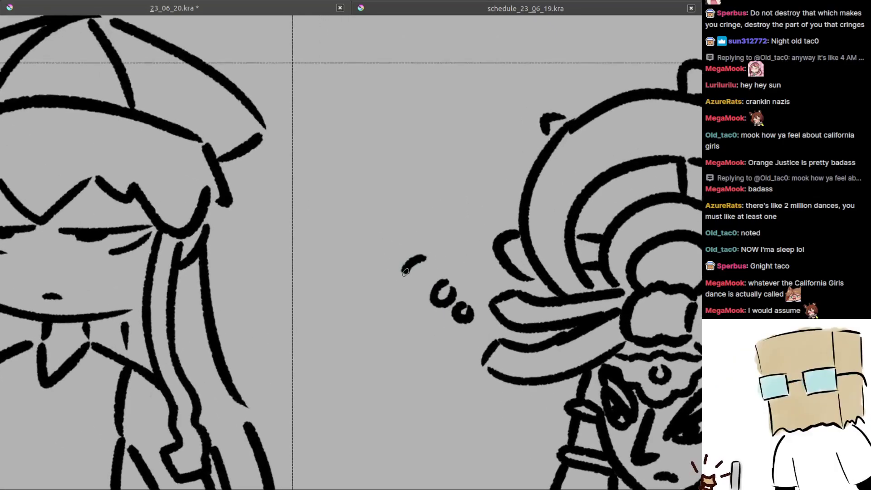
# Step: Draw the curved collar beneath the chin with a small pendant hanging from its centre
pyautogui.scroll(-3, 422, 277)
pyautogui.scroll(1, 430, 303)
pyautogui.moveTo(510, 365); pyautogui.dragTo(453, 299)
pyautogui.scroll(1, 445, 305)
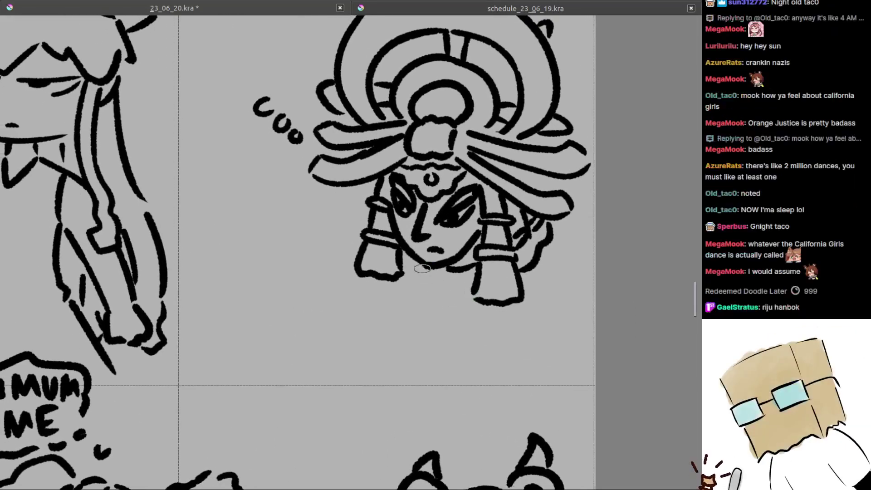
pyautogui.moveTo(431, 291); pyautogui.dragTo(448, 294)
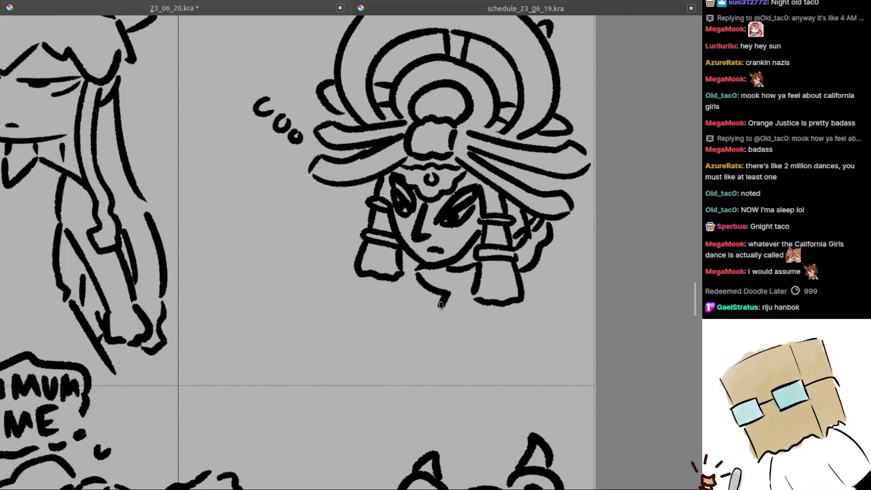
pyautogui.moveTo(465, 294); pyautogui.dragTo(430, 277)
pyautogui.moveTo(492, 247); pyautogui.dragTo(490, 246)
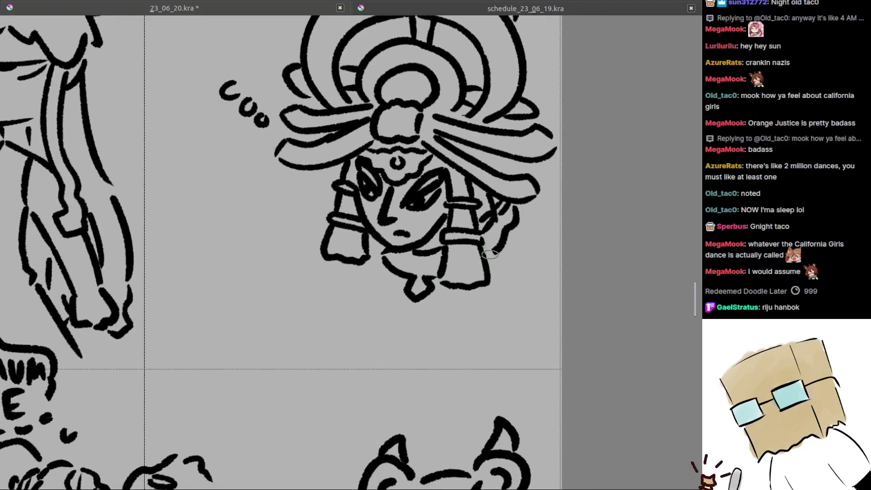
# Step: Draw the right shoulder and the angular short sleeve outline beneath the hair tube
pyautogui.scroll(-5, 486, 266)
pyautogui.scroll(5, 488, 263)
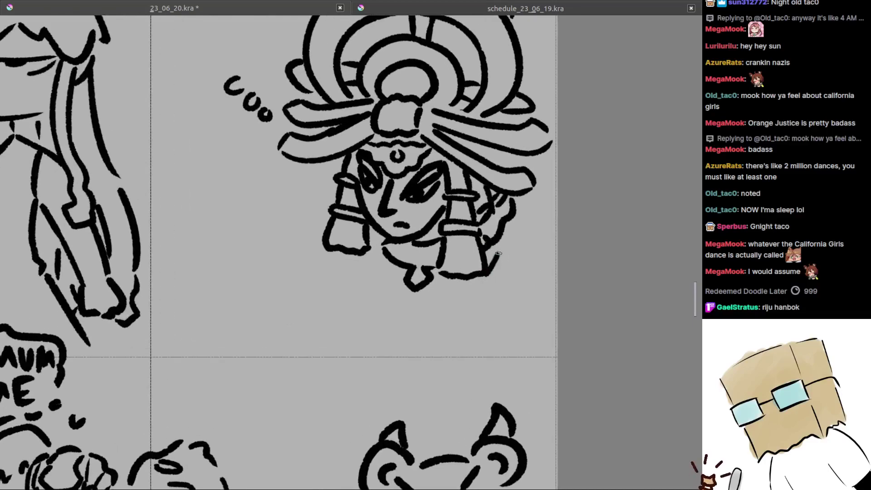
pyautogui.moveTo(485, 264)
pyautogui.mouseDown()
pyautogui.moveTo(514, 287)
pyautogui.moveTo(519, 277)
pyautogui.mouseUp()
pyautogui.hotkey('ctrl', 'z')
pyautogui.hotkey('ctrl', 'z')
pyautogui.hotkey('ctrl', 'z')
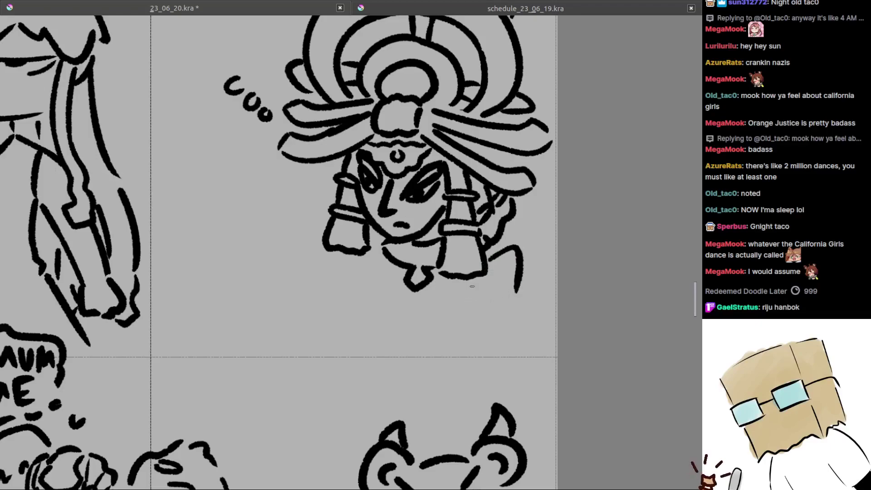
pyautogui.moveTo(463, 286)
pyautogui.mouseDown()
pyautogui.moveTo(474, 318)
pyautogui.moveTo(515, 299)
pyautogui.mouseUp()
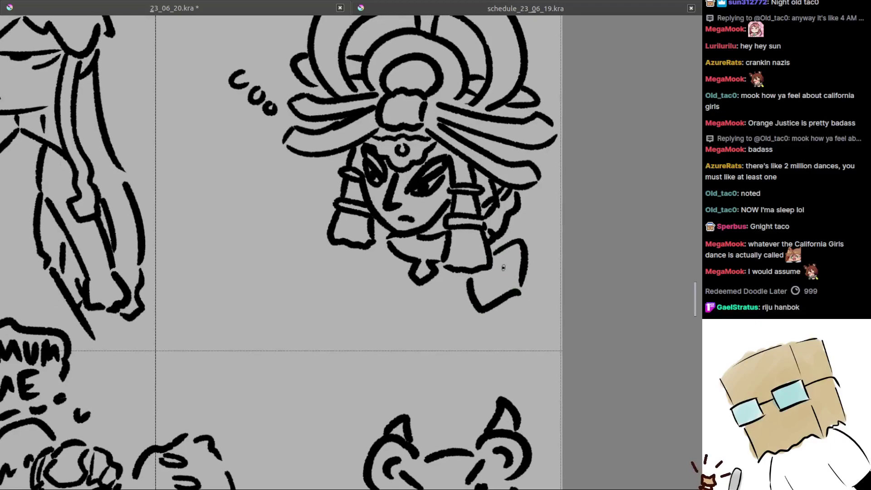
pyautogui.scroll(1, 507, 265)
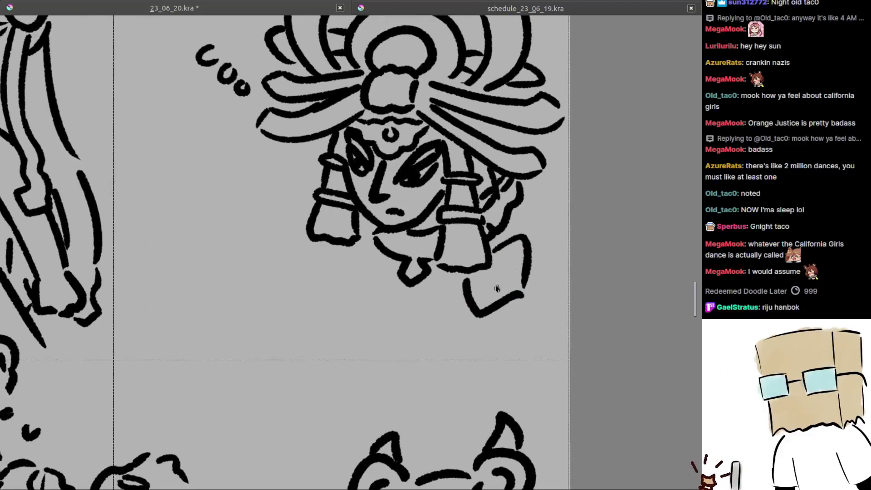
# Step: Add a small arched opening inside the right sleeve and draw the left sleeve with a matching inner detail
pyautogui.hotkey('ctrl', 'z')
pyautogui.moveTo(514, 292)
pyautogui.mouseDown()
pyautogui.moveTo(514, 275)
pyautogui.moveTo(613, 306)
pyautogui.mouseUp()
pyautogui.hotkey('ctrl', 'z')
pyautogui.moveTo(478, 278)
pyautogui.mouseDown()
pyautogui.moveTo(465, 251)
pyautogui.moveTo(439, 277)
pyautogui.moveTo(441, 292)
pyautogui.moveTo(461, 308)
pyautogui.mouseUp()
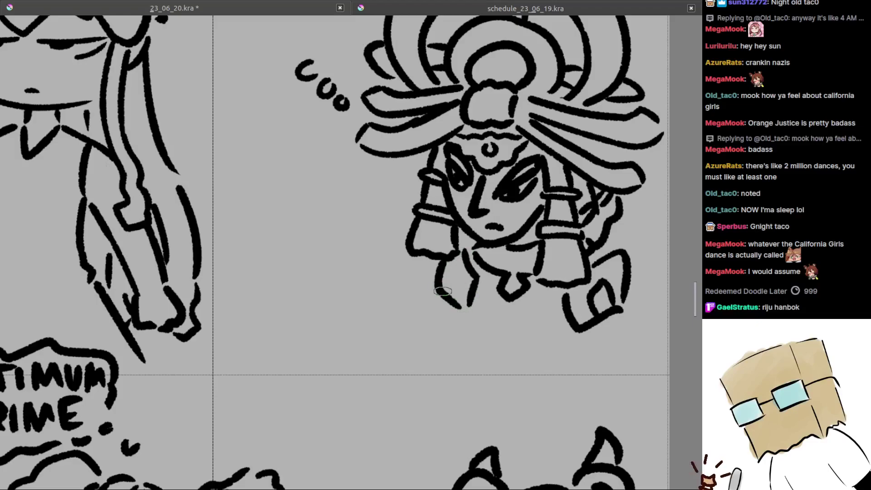
pyautogui.moveTo(447, 270)
pyautogui.mouseDown()
pyautogui.moveTo(455, 295)
pyautogui.moveTo(436, 287)
pyautogui.moveTo(490, 270)
pyautogui.moveTo(467, 254)
pyautogui.mouseUp()
pyautogui.hotkey('ctrl', 'z')
# Step: Draw the top's side edges and wavy bottom hem, with a round ornament hanging under the hem
pyautogui.scroll(-4, 451, 281)
pyautogui.scroll(1, 447, 281)
pyautogui.scroll(4, 457, 272)
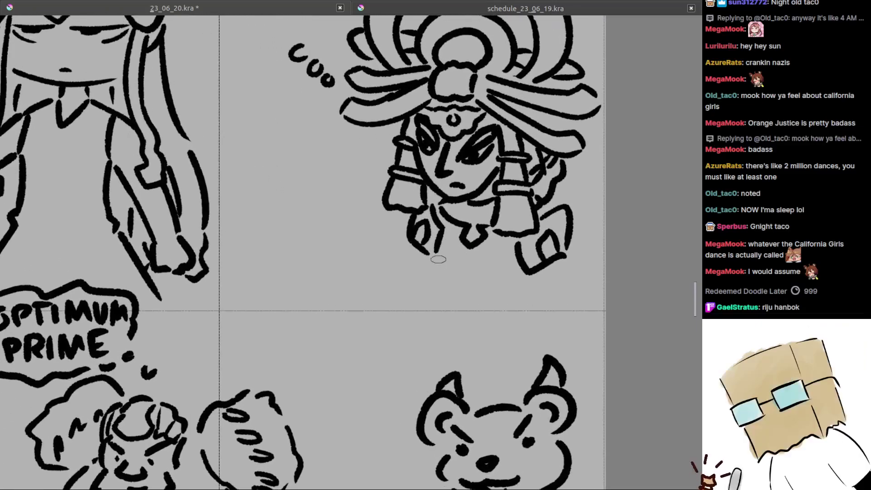
pyautogui.moveTo(436, 248)
pyautogui.mouseDown()
pyautogui.moveTo(440, 269)
pyautogui.moveTo(509, 277)
pyautogui.mouseUp()
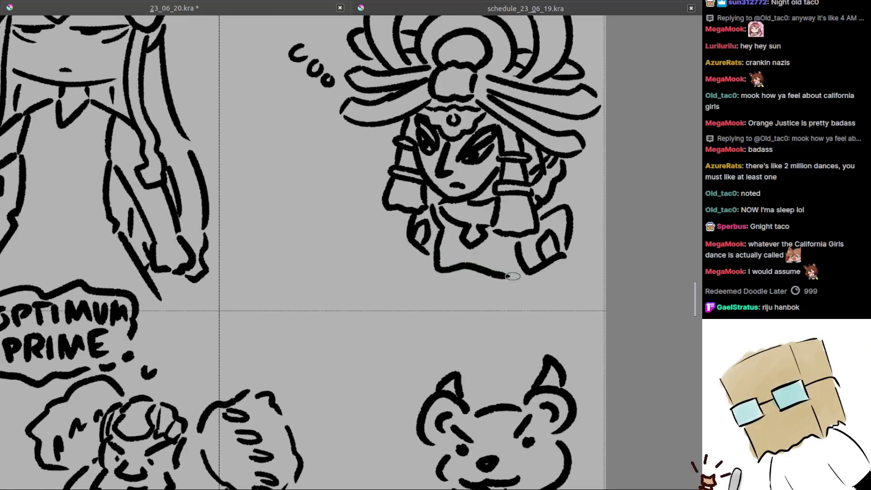
pyautogui.moveTo(451, 272)
pyautogui.mouseDown()
pyautogui.moveTo(504, 282)
pyautogui.moveTo(467, 277)
pyautogui.moveTo(465, 290)
pyautogui.moveTo(472, 292)
pyautogui.moveTo(471, 272)
pyautogui.moveTo(461, 290)
pyautogui.mouseUp()
pyautogui.hotkey('ctrl', 'z')
pyautogui.scroll(-1, 462, 274)
pyautogui.scroll(1, 455, 260)
pyautogui.moveTo(443, 245); pyautogui.dragTo(436, 250)
pyautogui.hotkey('ctrl', 'z')
pyautogui.moveTo(496, 257); pyautogui.dragTo(495, 303)
pyautogui.moveTo(488, 308)
pyautogui.mouseDown()
pyautogui.moveTo(494, 331)
pyautogui.moveTo(502, 265)
pyautogui.moveTo(490, 302)
pyautogui.mouseUp()
pyautogui.moveTo(485, 303); pyautogui.dragTo(487, 338)
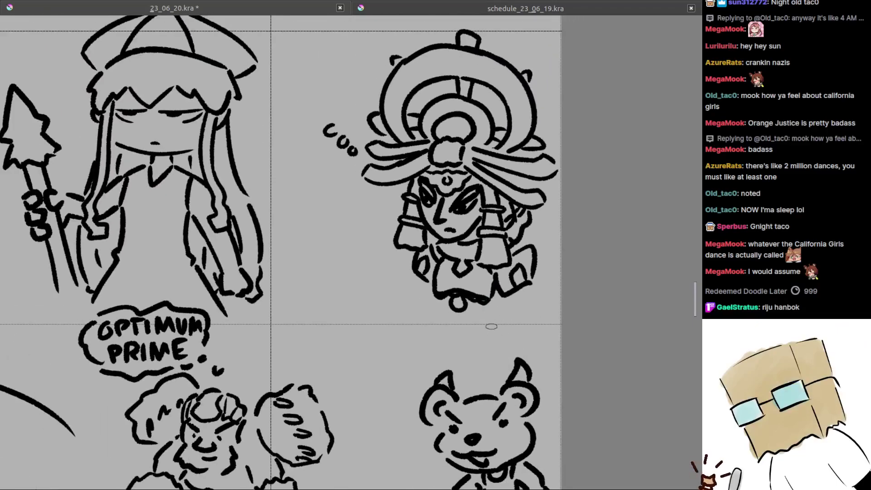
# Step: Draw the two sides of the waist flaring downward from beneath the top's hem
pyautogui.scroll(2, 489, 311)
pyautogui.scroll(1, 490, 311)
pyautogui.scroll(-2, 490, 311)
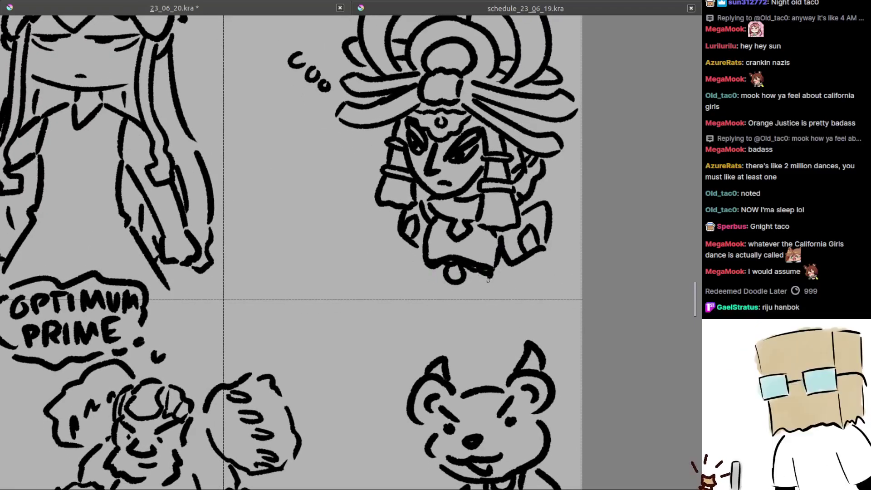
pyautogui.scroll(1, 436, 288)
pyautogui.moveTo(434, 273); pyautogui.dragTo(423, 300)
pyautogui.hotkey('ctrl', 'z')
pyautogui.moveTo(492, 286); pyautogui.dragTo(477, 278)
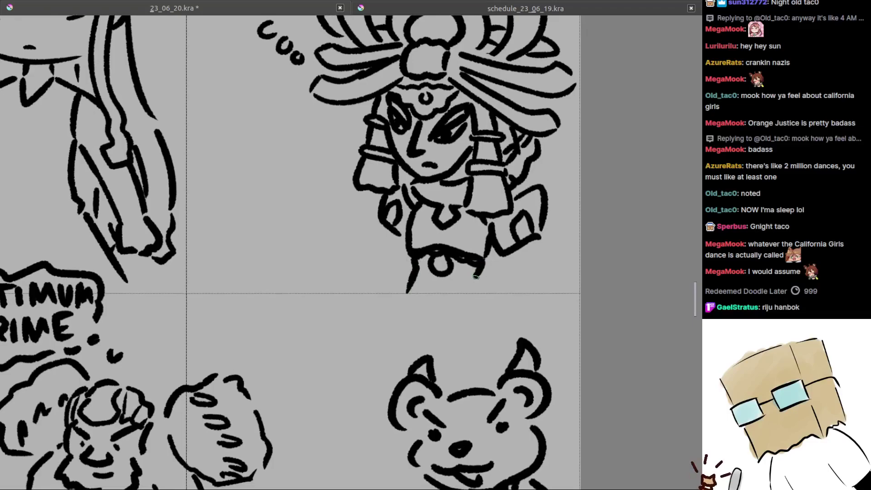
# Step: Close the bottom of the waist with a shallow curved line, redrawing it until it fits
pyautogui.scroll(-4, 475, 276)
pyautogui.scroll(4, 490, 294)
pyautogui.moveTo(457, 316)
pyautogui.mouseDown()
pyautogui.moveTo(476, 282)
pyautogui.moveTo(470, 285)
pyautogui.moveTo(511, 278)
pyautogui.moveTo(471, 295)
pyautogui.moveTo(549, 328)
pyautogui.mouseUp()
pyautogui.hotkey('ctrl', 'z')
pyautogui.scroll(2, 502, 276)
pyautogui.hotkey('ctrl', 'z')
pyautogui.moveTo(426, 313); pyautogui.dragTo(519, 326)
pyautogui.hotkey('ctrl', 'z')
pyautogui.moveTo(434, 321)
pyautogui.mouseDown()
pyautogui.moveTo(511, 318)
pyautogui.moveTo(519, 326)
pyautogui.mouseUp()
pyautogui.hotkey('ctrl', 'z')
pyautogui.hotkey('ctrl', 'z')
pyautogui.hotkey('ctrl', 'z')
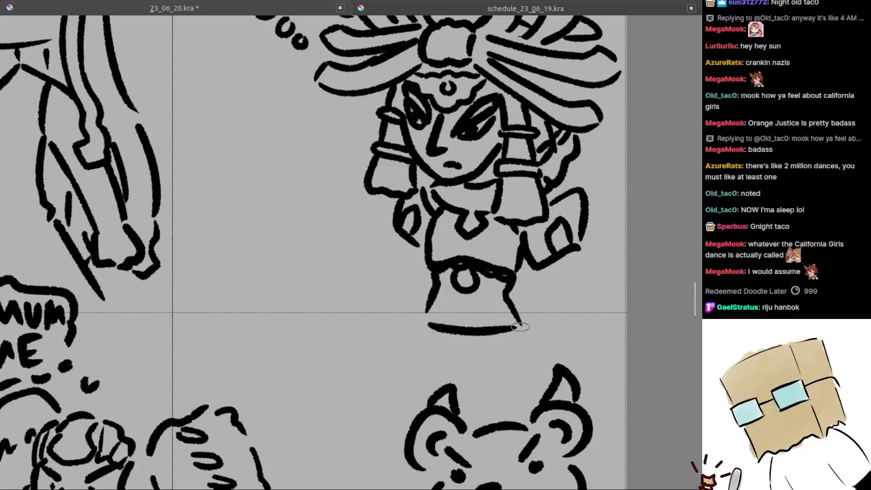
# Step: Draw two long vertical arm lines hanging below the right sleeve, redoing strokes that miss
pyautogui.moveTo(540, 296); pyautogui.dragTo(494, 276)
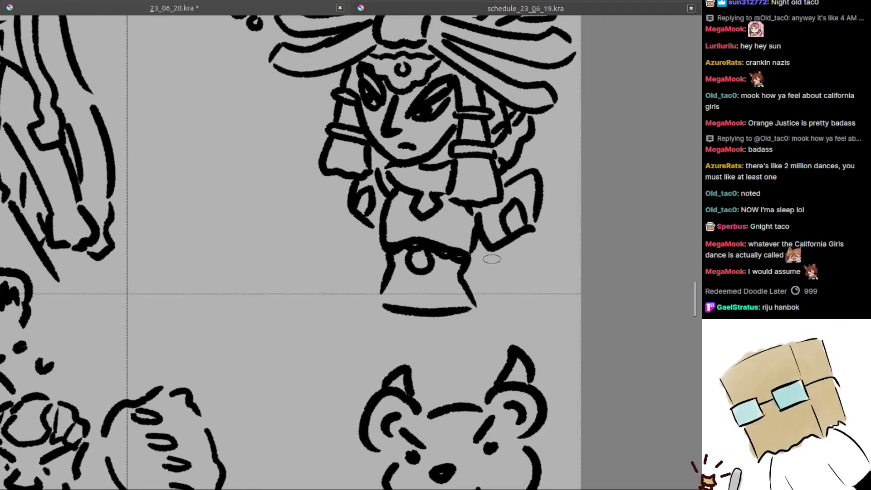
pyautogui.moveTo(385, 269); pyautogui.dragTo(462, 311)
pyautogui.moveTo(430, 272); pyautogui.dragTo(428, 321)
pyautogui.hotkey('ctrl', 'z')
pyautogui.moveTo(493, 313); pyautogui.dragTo(454, 290)
pyautogui.hotkey('ctrl', 'z')
pyautogui.hotkey('ctrl', 'z')
pyautogui.moveTo(567, 259)
pyautogui.mouseDown()
pyautogui.moveTo(564, 312)
pyautogui.moveTo(567, 300)
pyautogui.moveTo(523, 272)
pyautogui.moveTo(522, 289)
pyautogui.mouseUp()
pyautogui.hotkey('ctrl', 'z')
pyautogui.hotkey('ctrl', 'z')
pyautogui.moveTo(523, 242)
pyautogui.mouseDown()
pyautogui.moveTo(534, 288)
pyautogui.moveTo(514, 258)
pyautogui.moveTo(512, 300)
pyautogui.mouseUp()
pyautogui.hotkey('ctrl', 'z')
pyautogui.hotkey('ctrl', 'z')
pyautogui.moveTo(548, 255); pyautogui.dragTo(543, 304)
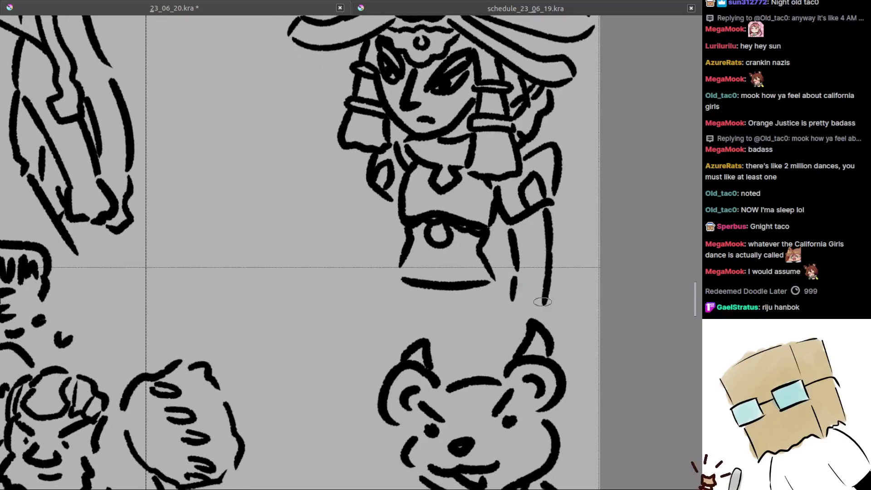
pyautogui.moveTo(516, 268); pyautogui.dragTo(513, 297)
# Step: Draw a long vertical arm line hanging below the left sleeve
pyautogui.moveTo(392, 241)
pyautogui.mouseDown()
pyautogui.moveTo(391, 229)
pyautogui.moveTo(473, 290)
pyautogui.mouseUp()
pyautogui.moveTo(453, 247); pyautogui.dragTo(451, 320)
pyautogui.moveTo(474, 261)
pyautogui.mouseDown()
pyautogui.moveTo(477, 312)
pyautogui.moveTo(448, 291)
pyautogui.moveTo(467, 340)
pyautogui.moveTo(492, 222)
pyautogui.mouseUp()
pyautogui.hotkey('ctrl', 'z')
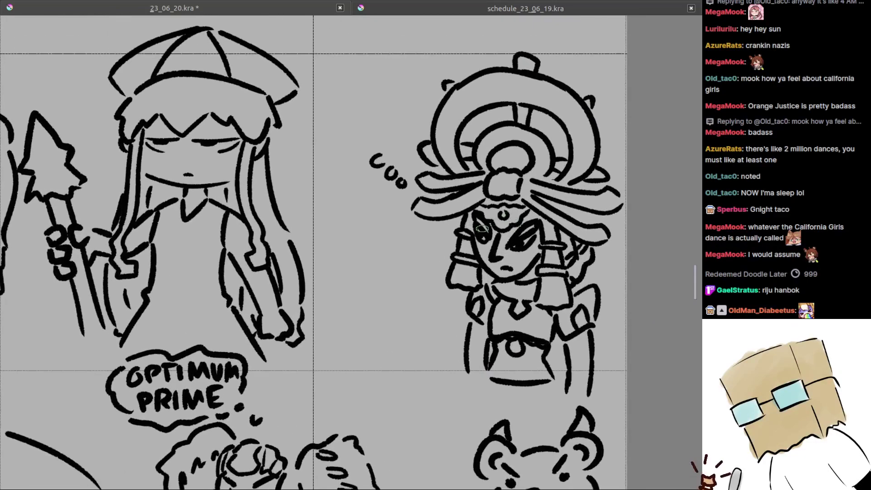
# Step: Draw a manga-style anger mark in the empty space to the left of the face
pyautogui.moveTo(401, 243)
pyautogui.mouseDown()
pyautogui.moveTo(405, 268)
pyautogui.moveTo(433, 236)
pyautogui.mouseUp()
pyautogui.hotkey('ctrl', 'z')
pyautogui.moveTo(414, 271)
pyautogui.mouseDown()
pyautogui.moveTo(423, 263)
pyautogui.moveTo(440, 270)
pyautogui.mouseUp()
pyautogui.moveTo(437, 258); pyautogui.dragTo(450, 288)
# Step: Draw a large wavy thought-cloud outline above the three trailing circles, between the hat and the headdress
pyautogui.scroll(3, 450, 288)
pyautogui.moveTo(438, 205)
pyautogui.mouseDown()
pyautogui.moveTo(397, 237)
pyautogui.moveTo(429, 306)
pyautogui.moveTo(515, 217)
pyautogui.moveTo(517, 297)
pyautogui.moveTo(512, 208)
pyautogui.moveTo(563, 245)
pyautogui.mouseUp()
pyautogui.hotkey('ctrl', 'z')
pyautogui.moveTo(429, 305)
pyautogui.mouseDown()
pyautogui.moveTo(471, 312)
pyautogui.moveTo(542, 292)
pyautogui.mouseUp()
pyautogui.moveTo(561, 251); pyautogui.dragTo(556, 280)
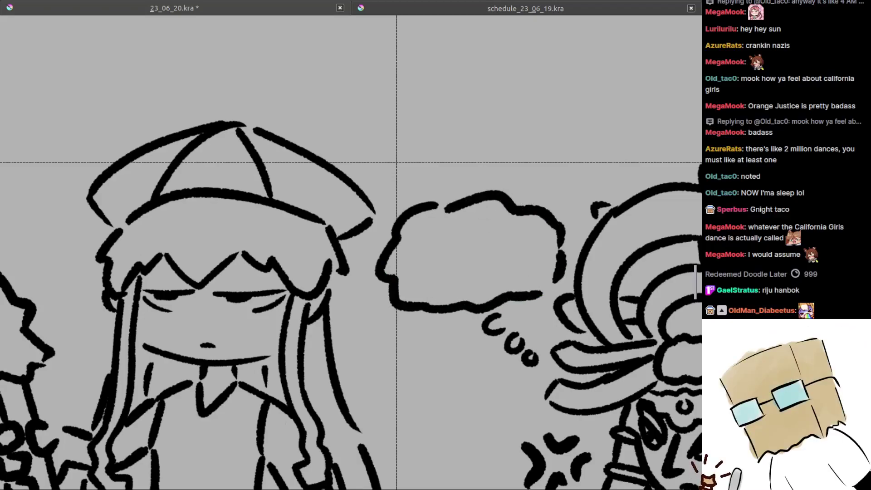
# Step: Handwrite "9/11 JUST" as the first line of text inside the thought cloud, redoing a stray stroke
pyautogui.scroll(2, 437, 255)
pyautogui.moveTo(421, 245)
pyautogui.mouseDown()
pyautogui.moveTo(422, 217)
pyautogui.moveTo(408, 221)
pyautogui.moveTo(418, 218)
pyautogui.mouseUp()
pyautogui.hotkey('ctrl', 'z')
pyautogui.moveTo(437, 234)
pyautogui.mouseDown()
pyautogui.moveTo(453, 200)
pyautogui.moveTo(473, 230)
pyautogui.mouseUp()
pyautogui.moveTo(488, 202); pyautogui.dragTo(497, 227)
pyautogui.moveTo(538, 245); pyautogui.dragTo(510, 243)
pyautogui.moveTo(488, 220); pyautogui.dragTo(512, 216)
pyautogui.moveTo(491, 203)
pyautogui.mouseDown()
pyautogui.moveTo(534, 231)
pyautogui.moveTo(561, 216)
pyautogui.moveTo(552, 242)
pyautogui.mouseUp()
pyautogui.moveTo(566, 221); pyautogui.dragTo(569, 245)
pyautogui.moveTo(449, 278); pyautogui.dragTo(467, 280)
pyautogui.moveTo(601, 222); pyautogui.dragTo(590, 237)
# Step: Handwrite "HAPPENED" as the second line of text inside the thought cloud
pyautogui.moveTo(419, 301)
pyautogui.mouseDown()
pyautogui.moveTo(447, 286)
pyautogui.moveTo(408, 270)
pyautogui.moveTo(434, 277)
pyautogui.mouseUp()
pyautogui.moveTo(434, 258)
pyautogui.mouseDown()
pyautogui.moveTo(436, 299)
pyautogui.moveTo(468, 297)
pyautogui.moveTo(462, 284)
pyautogui.mouseUp()
pyautogui.moveTo(472, 291); pyautogui.dragTo(475, 295)
pyautogui.moveTo(472, 265); pyautogui.dragTo(474, 297)
pyautogui.moveTo(474, 263)
pyautogui.mouseDown()
pyautogui.moveTo(481, 281)
pyautogui.moveTo(498, 264)
pyautogui.mouseUp()
pyautogui.moveTo(498, 264)
pyautogui.mouseDown()
pyautogui.moveTo(505, 284)
pyautogui.moveTo(485, 283)
pyautogui.mouseUp()
pyautogui.moveTo(486, 290); pyautogui.dragTo(502, 255)
pyautogui.moveTo(490, 273)
pyautogui.mouseDown()
pyautogui.moveTo(501, 268)
pyautogui.moveTo(504, 287)
pyautogui.mouseUp()
pyautogui.moveTo(511, 290)
pyautogui.mouseDown()
pyautogui.moveTo(512, 270)
pyautogui.moveTo(520, 290)
pyautogui.mouseUp()
pyautogui.moveTo(522, 259)
pyautogui.mouseDown()
pyautogui.moveTo(547, 254)
pyautogui.moveTo(552, 290)
pyautogui.mouseUp()
pyautogui.moveTo(551, 257)
pyautogui.mouseDown()
pyautogui.moveTo(576, 254)
pyautogui.moveTo(571, 272)
pyautogui.mouseUp()
pyautogui.moveTo(549, 291); pyautogui.dragTo(567, 290)
pyautogui.moveTo(574, 254); pyautogui.dragTo(577, 286)
pyautogui.moveTo(576, 254); pyautogui.dragTo(588, 288)
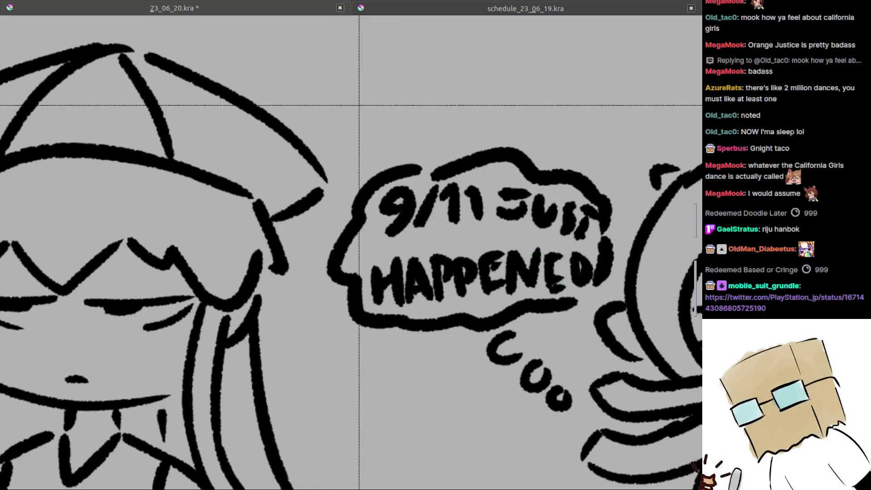
# Step: Check the finished doodle within the whole sheet and save the document
pyautogui.scroll(-6, 531, 297)
pyautogui.moveTo(532, 297); pyautogui.dragTo(517, 283)
pyautogui.scroll(1, 518, 302)
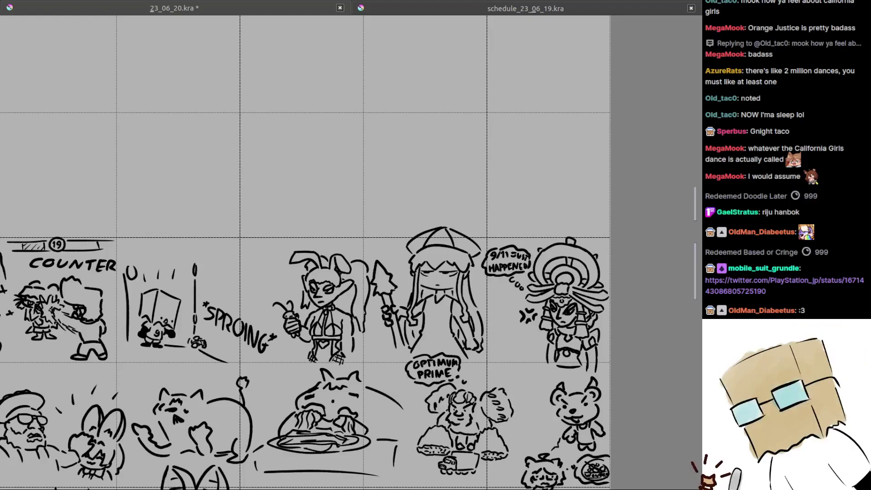
pyautogui.hotkey('ctrl', 's')
pyautogui.moveTo(606, 265); pyautogui.dragTo(546, 219)
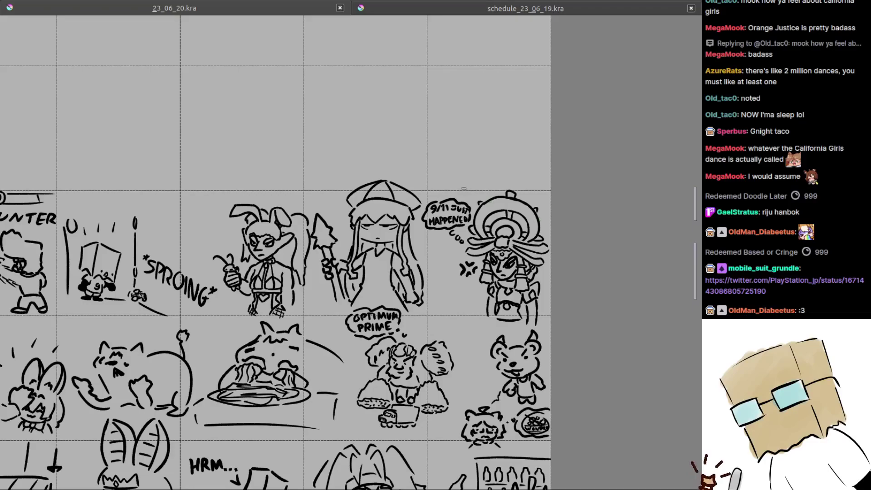
pyautogui.scroll(1, 464, 189)
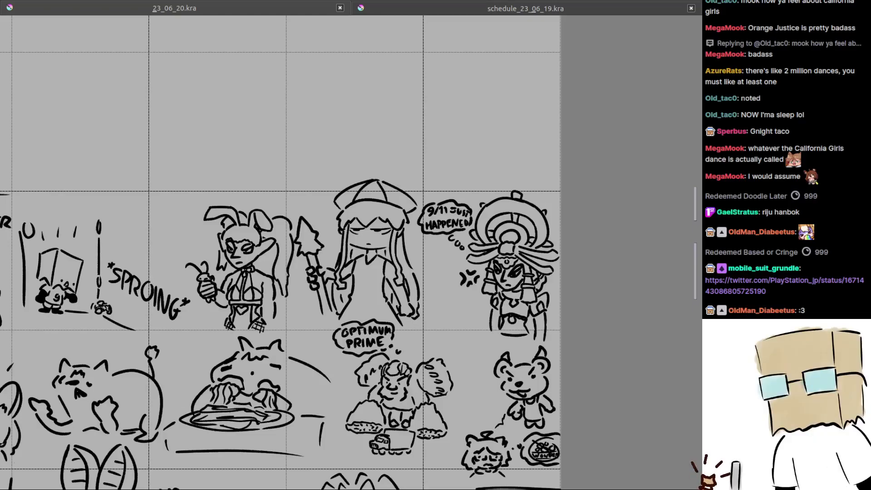
# Step: Paste the copied picture of four men in a spooky forest onto the sheet, over the COUNTER doodle
pyautogui.hotkey('ctrl', 'v')
pyautogui.scroll(3, 36, 240)
pyautogui.moveTo(45, 245); pyautogui.dragTo(435, 248)
pyautogui.moveTo(144, 250); pyautogui.dragTo(312, 233)
pyautogui.scroll(1, 312, 278)
pyautogui.moveTo(319, 285); pyautogui.dragTo(307, 274)
pyautogui.scroll(-1, 301, 271)
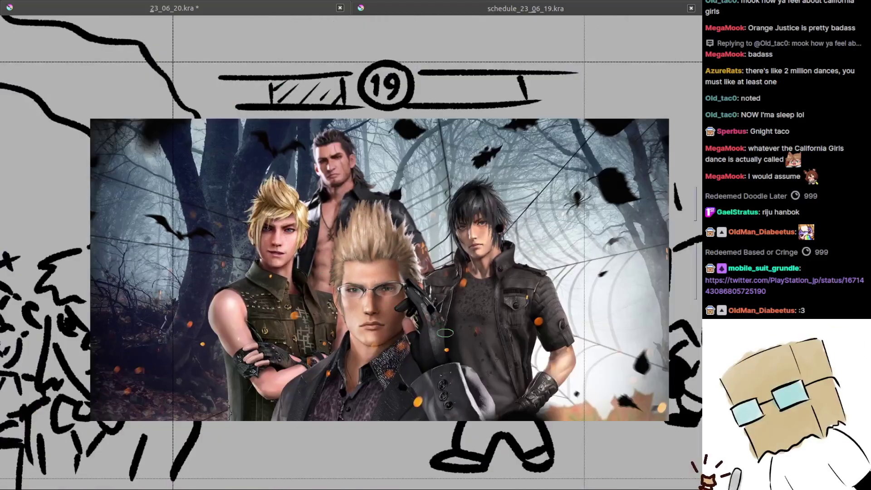
pyautogui.moveTo(261, 462); pyautogui.dragTo(252, 446)
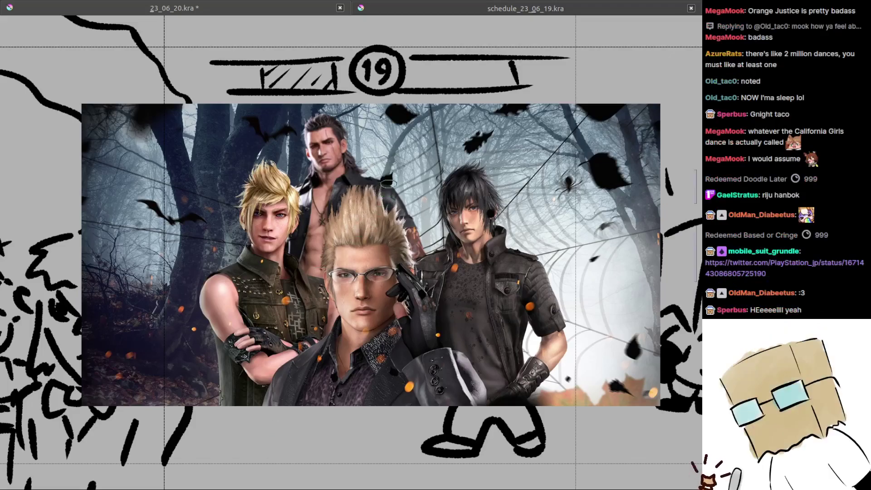
# Step: Examine the rear man's face and the edges of the front man's spiky hair in the pasted picture up close
pyautogui.keyDown('ctrl'); pyautogui.scroll(5, 326, 156); pyautogui.keyUp('ctrl')
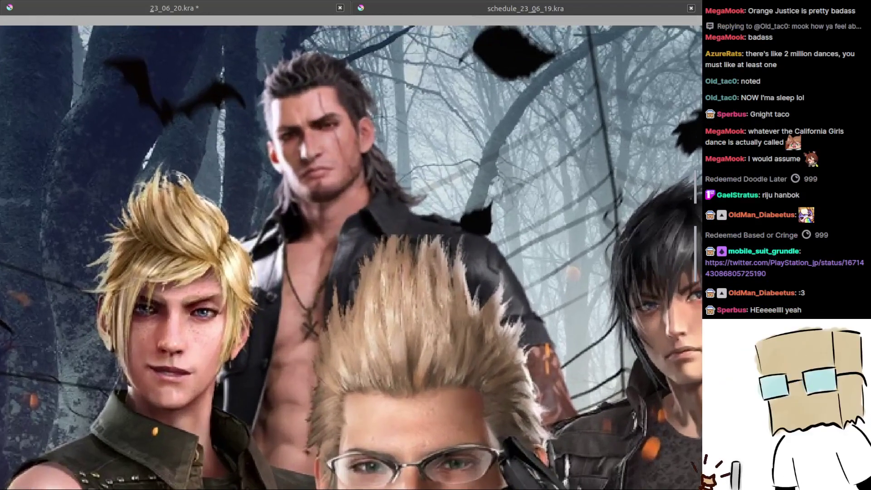
pyautogui.keyDown('ctrl'); pyautogui.scroll(4, 326, 156); pyautogui.keyUp('ctrl')
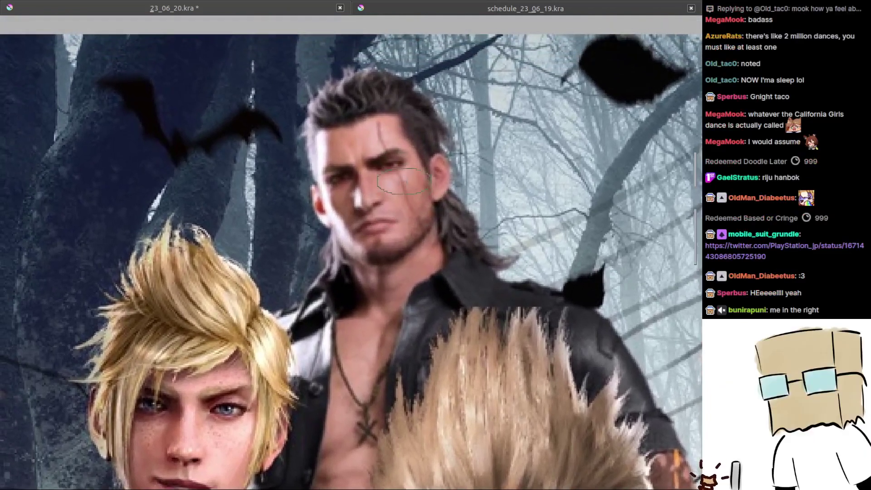
pyautogui.moveTo(406, 101)
pyautogui.mouseDown()
pyautogui.moveTo(348, 83)
pyautogui.moveTo(404, 113)
pyautogui.mouseUp()
pyautogui.hotkey('ctrl', 'z')
pyautogui.moveTo(423, 215); pyautogui.dragTo(373, 162)
pyautogui.moveTo(402, 194)
pyautogui.mouseDown()
pyautogui.moveTo(365, 156)
pyautogui.moveTo(437, 163)
pyautogui.mouseUp()
pyautogui.scroll(3, 395, 189)
pyautogui.scroll(1, 412, 157)
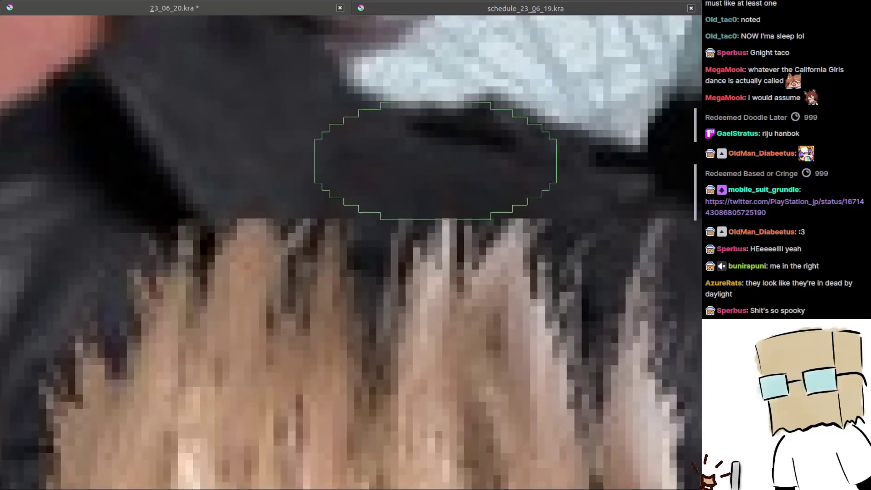
pyautogui.moveTo(338, 196); pyautogui.dragTo(379, 196)
pyautogui.hotkey('ctrl', 'z')
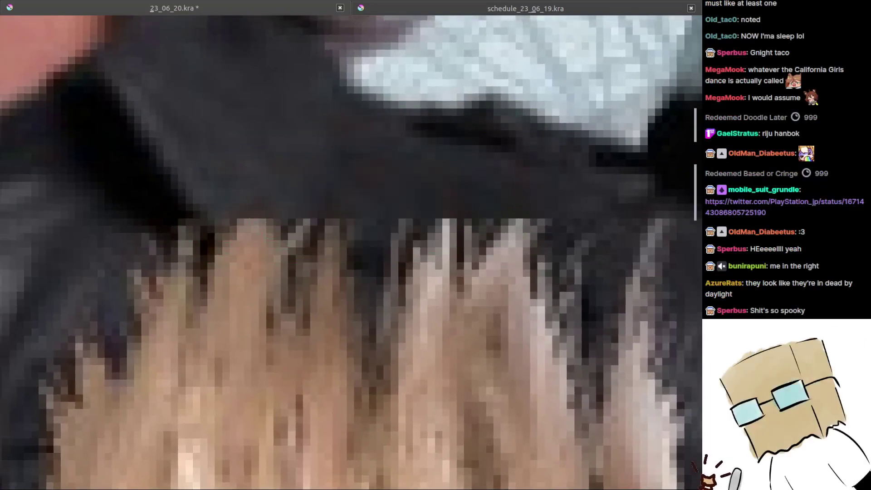
pyautogui.scroll(-2, 369, 214)
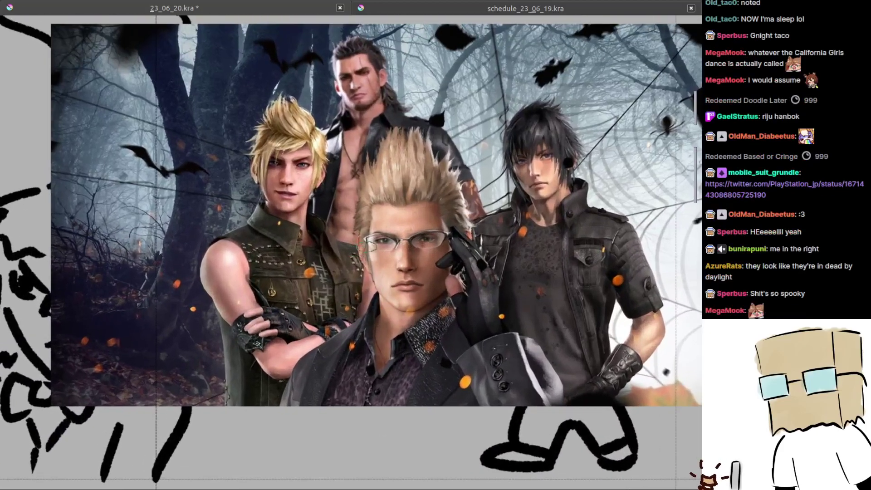
# Step: Examine the pasted picture as a whole, comparing the poses, outfits and arrangement of the four men
pyautogui.moveTo(367, 246); pyautogui.dragTo(373, 303)
pyautogui.moveTo(359, 273)
pyautogui.mouseDown()
pyautogui.moveTo(375, 315)
pyautogui.moveTo(378, 286)
pyautogui.moveTo(363, 259)
pyautogui.mouseUp()
pyautogui.moveTo(340, 224); pyautogui.dragTo(315, 230)
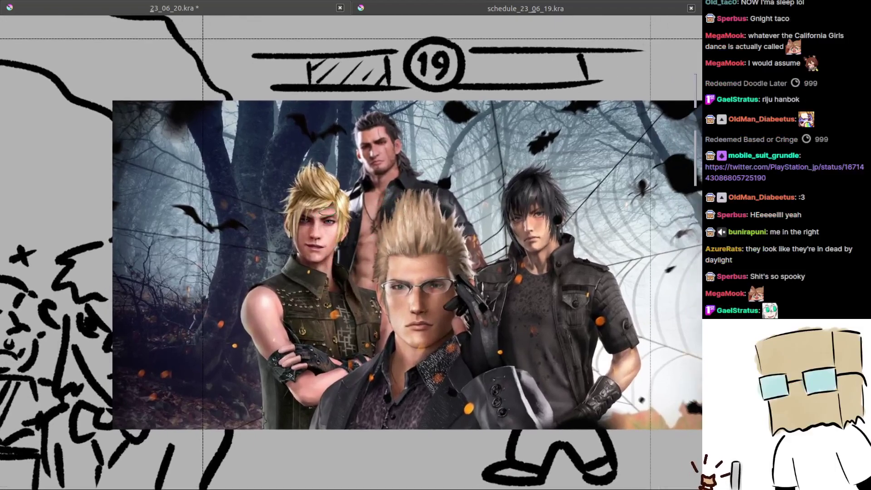
pyautogui.moveTo(443, 183); pyautogui.dragTo(443, 212)
pyautogui.moveTo(467, 174); pyautogui.dragTo(432, 175)
pyautogui.moveTo(432, 175); pyautogui.dragTo(427, 142)
pyautogui.moveTo(404, 202); pyautogui.dragTo(383, 164)
pyautogui.moveTo(451, 160); pyautogui.dragTo(511, 152)
pyautogui.moveTo(511, 153); pyautogui.dragTo(318, 181)
pyautogui.moveTo(336, 236)
pyautogui.mouseDown()
pyautogui.moveTo(336, 191)
pyautogui.moveTo(336, 227)
pyautogui.mouseUp()
pyautogui.moveTo(358, 257); pyautogui.dragTo(314, 242)
pyautogui.scroll(-5, 315, 242)
pyautogui.scroll(2, 502, 247)
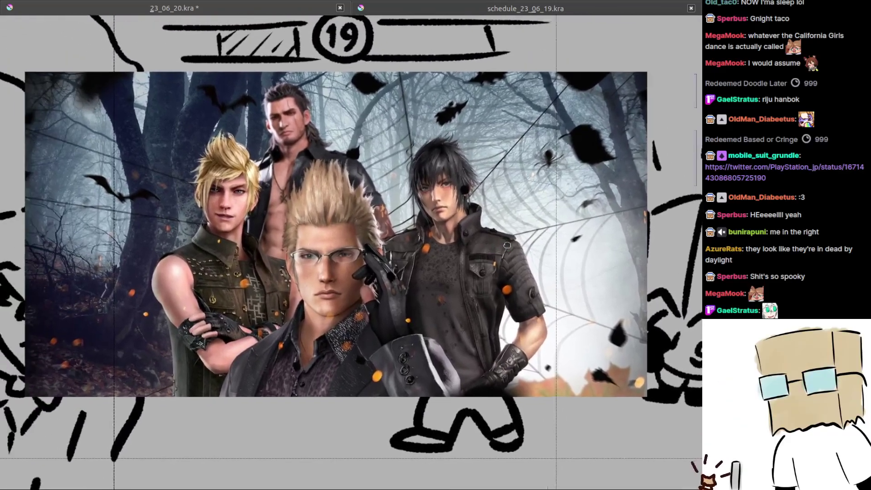
pyautogui.moveTo(502, 248); pyautogui.dragTo(533, 231)
pyautogui.moveTo(260, 384); pyautogui.dragTo(288, 403)
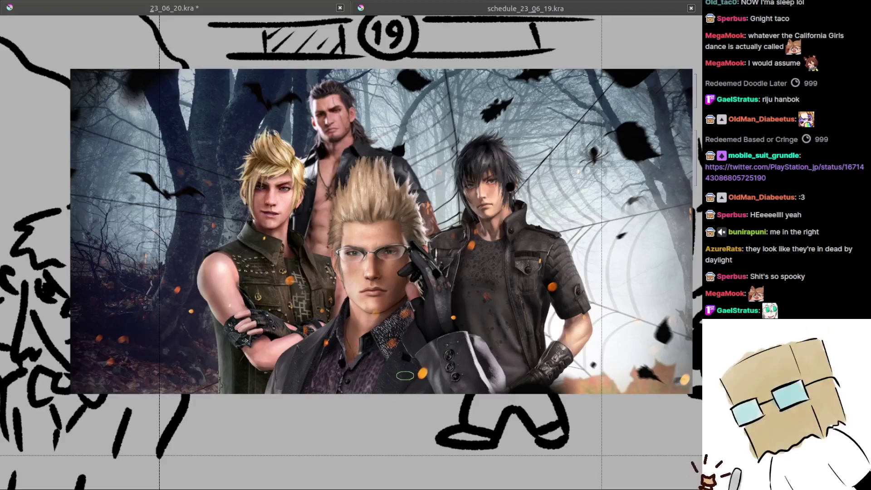
pyautogui.scroll(-1, 418, 371)
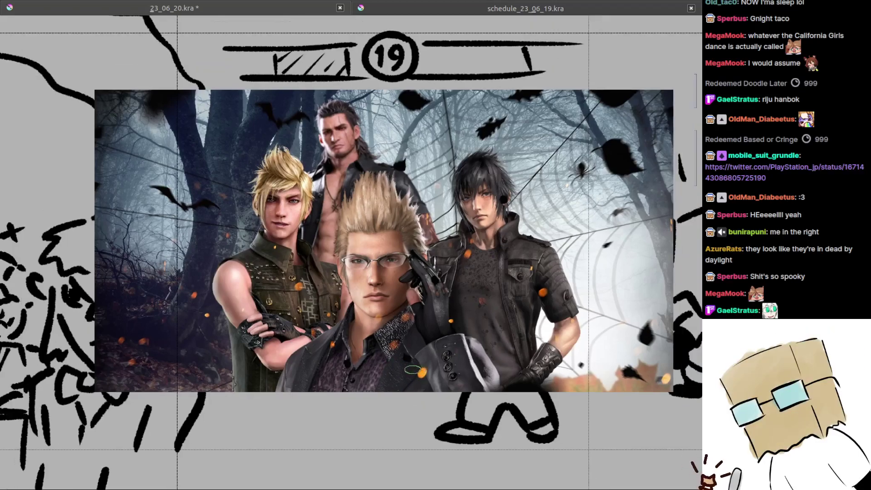